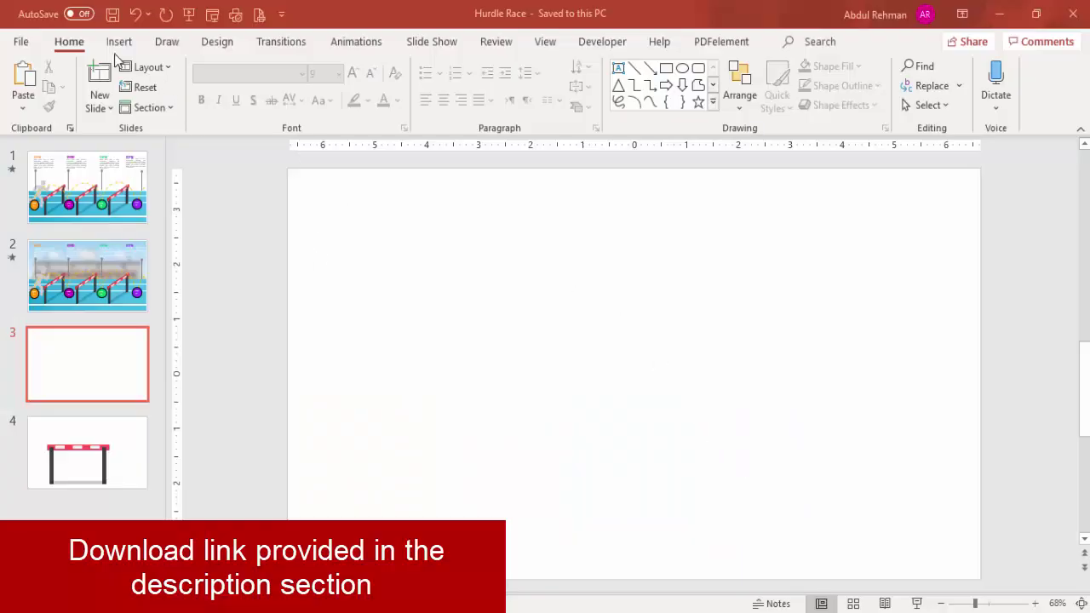
Open the Insert commands with the blank slide 3 showing.
{"action": "left_click", "coordinate": [116, 43]}
Draw a tall 4.4" by 0.52" rectangle leg with no outline and dark grey fill.
{"action": "left_click", "coordinate": [247, 108]}
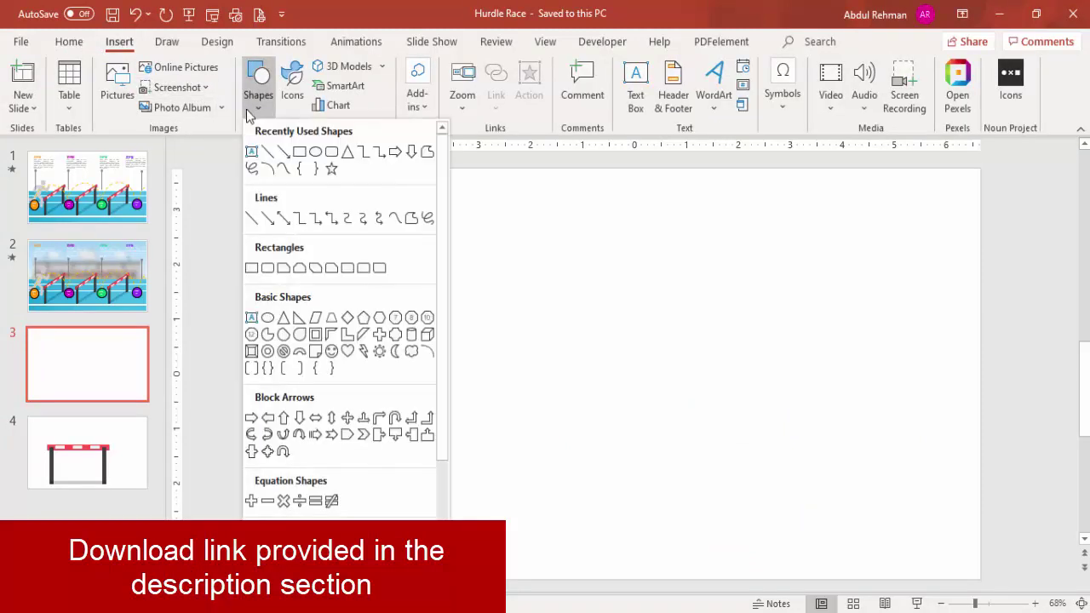
{"action": "left_click", "coordinate": [252, 268]}
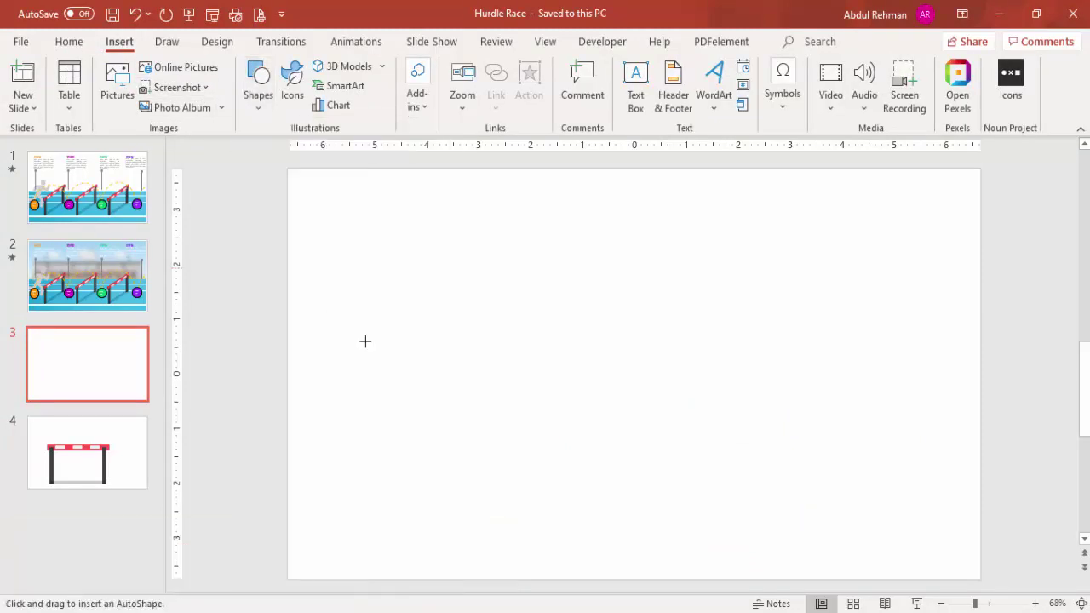
{"action": "left_click_drag", "start_coordinate": [469, 329], "coordinate": [497, 569]}
{"action": "left_click_drag", "start_coordinate": [483, 329], "coordinate": [483, 328]}
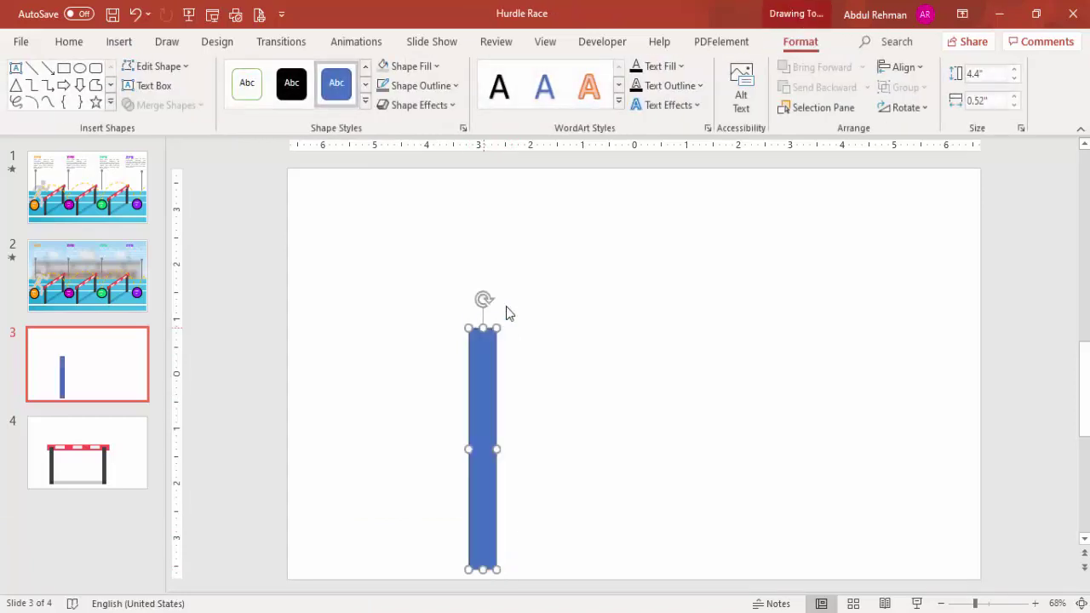
{"action": "left_click", "coordinate": [443, 85]}
{"action": "left_click", "coordinate": [433, 319]}
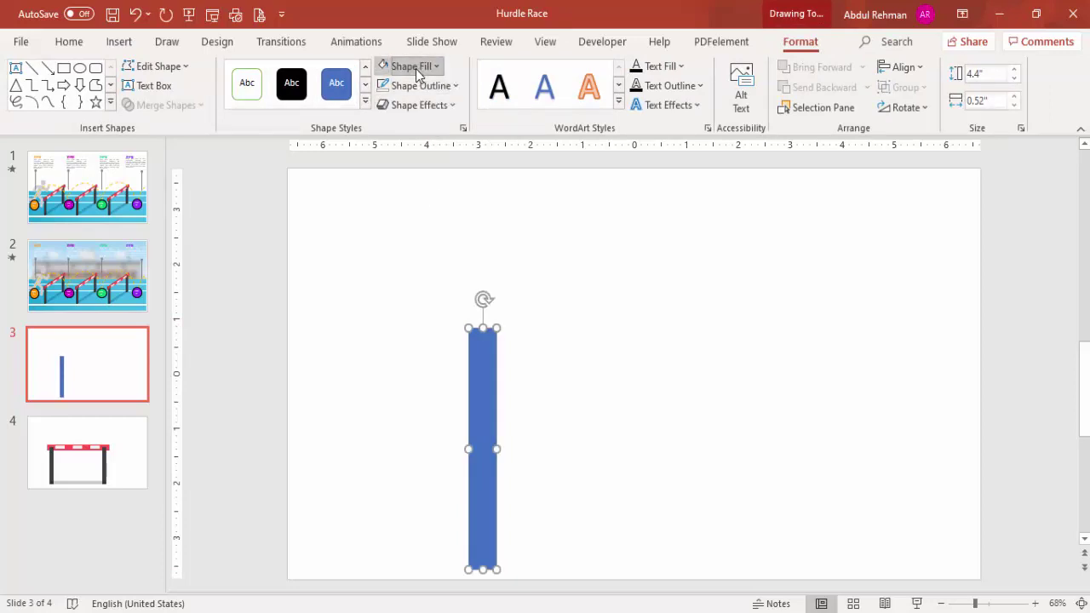
{"action": "left_click", "coordinate": [413, 67]}
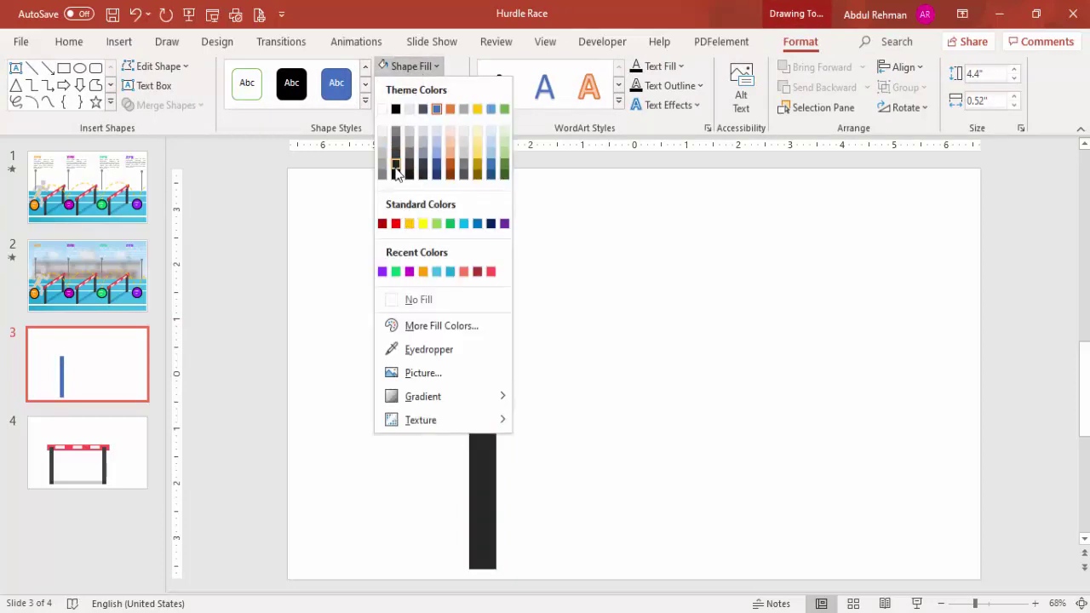
{"action": "left_click", "coordinate": [396, 166]}
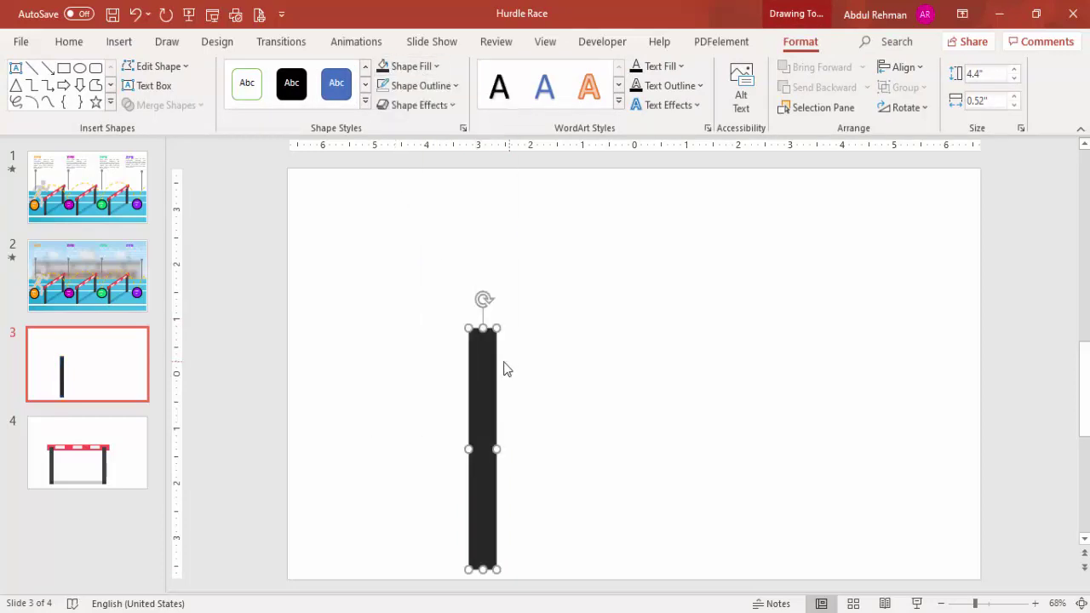
{"action": "left_click", "coordinate": [390, 267]}
{"action": "left_click", "coordinate": [120, 41]}
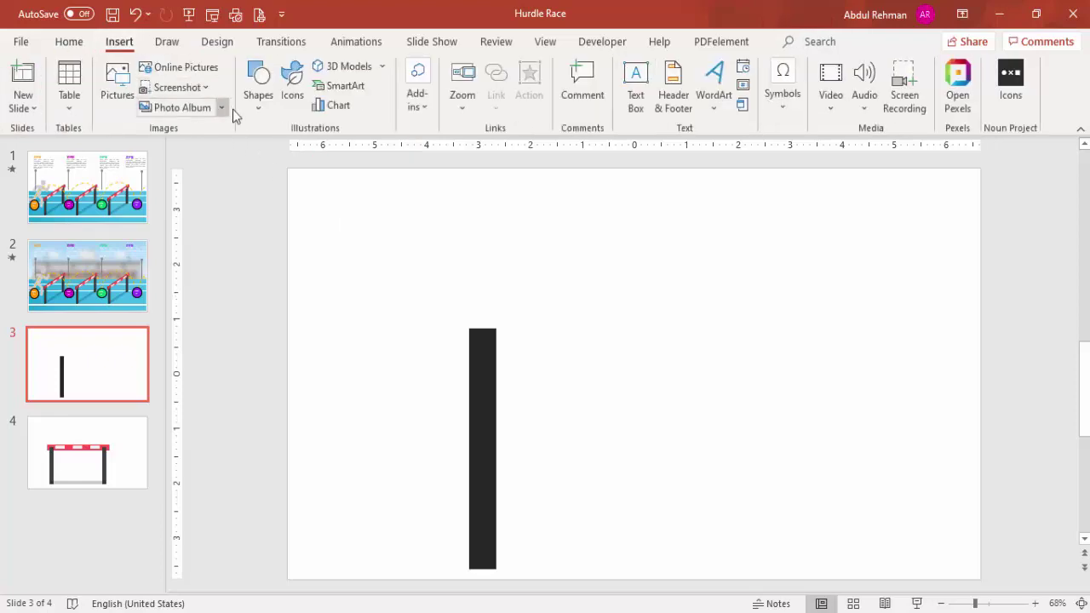
{"action": "left_click", "coordinate": [258, 94]}
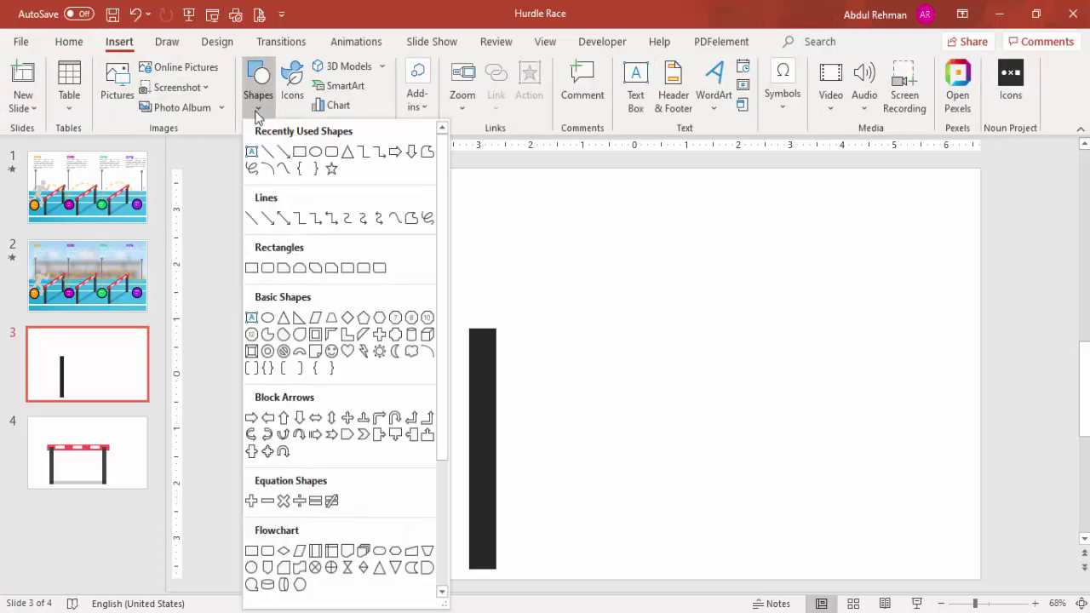
Draw a wide crossbar over the leg's top, send it backward, fill it pink-red, remove its outline.
{"action": "left_click", "coordinate": [253, 269]}
{"action": "left_click_drag", "start_coordinate": [434, 304], "coordinate": [887, 344]}
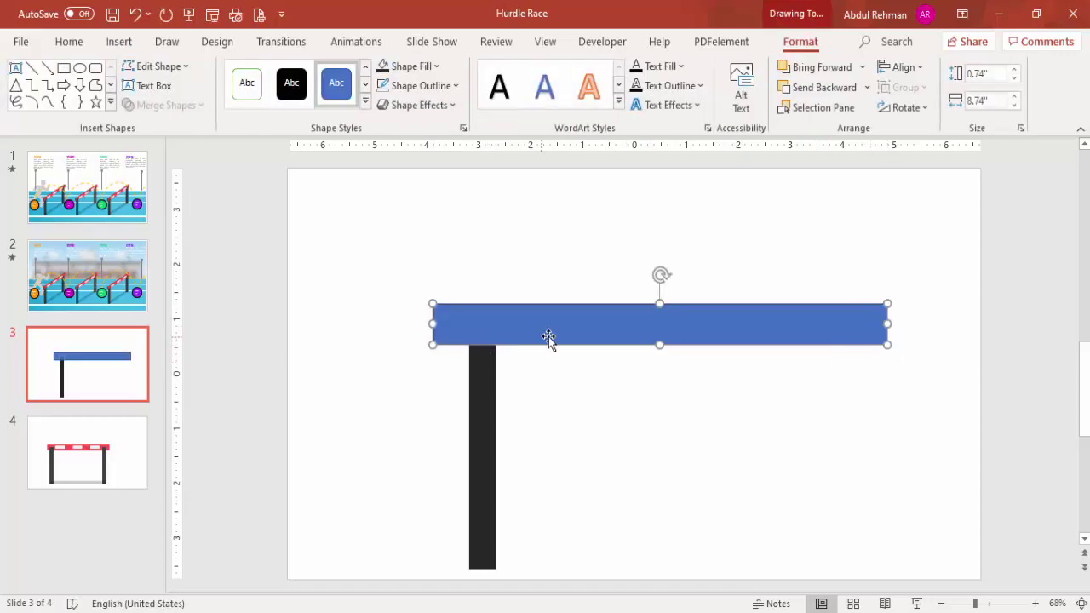
{"action": "left_click", "coordinate": [847, 87]}
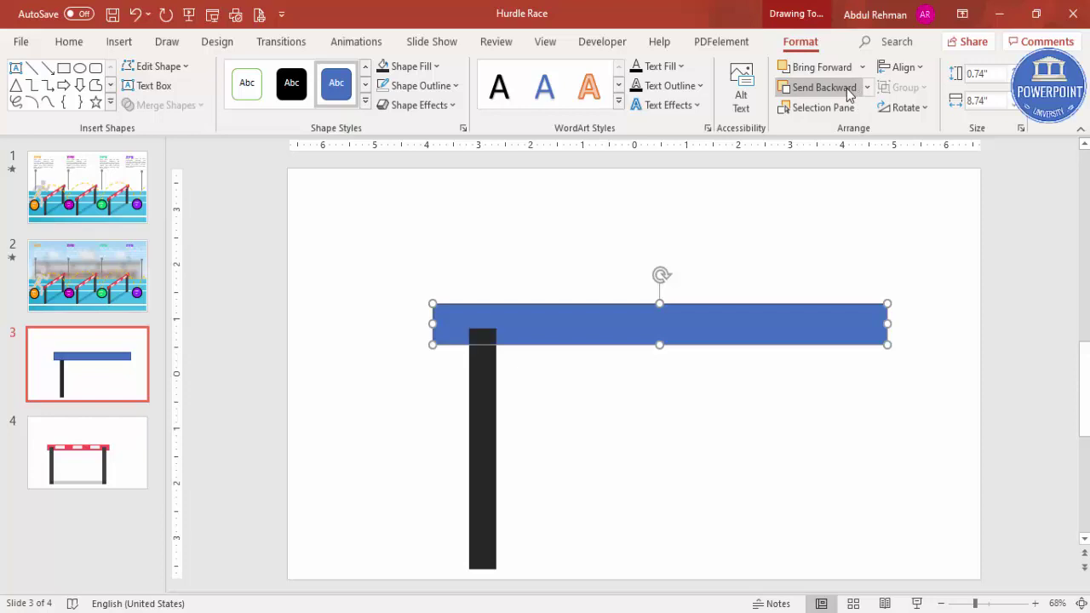
{"action": "left_click", "coordinate": [591, 414]}
{"action": "left_click", "coordinate": [589, 331]}
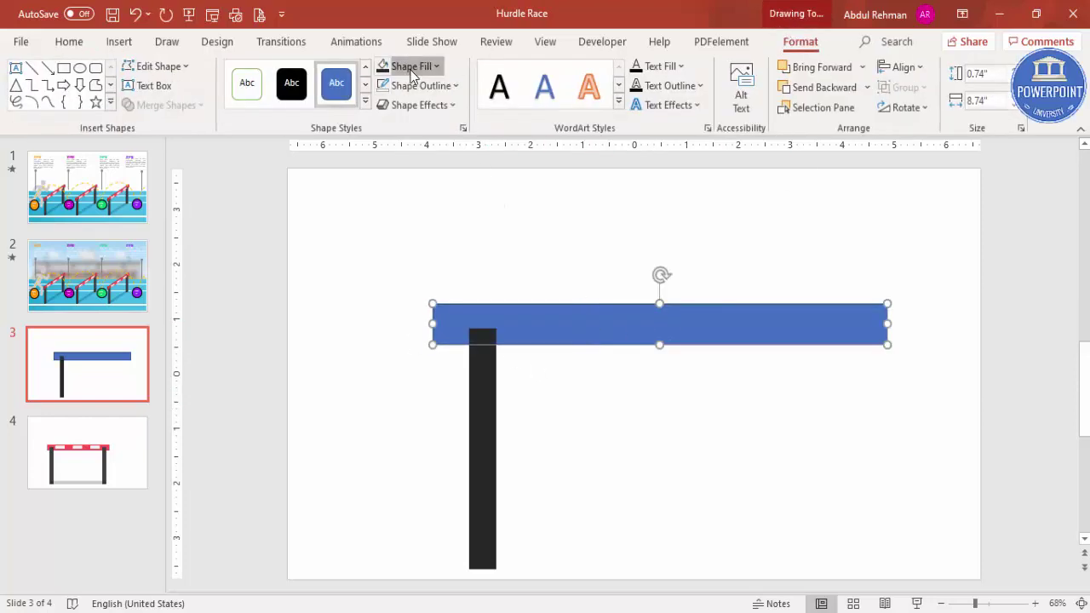
{"action": "left_click", "coordinate": [408, 66]}
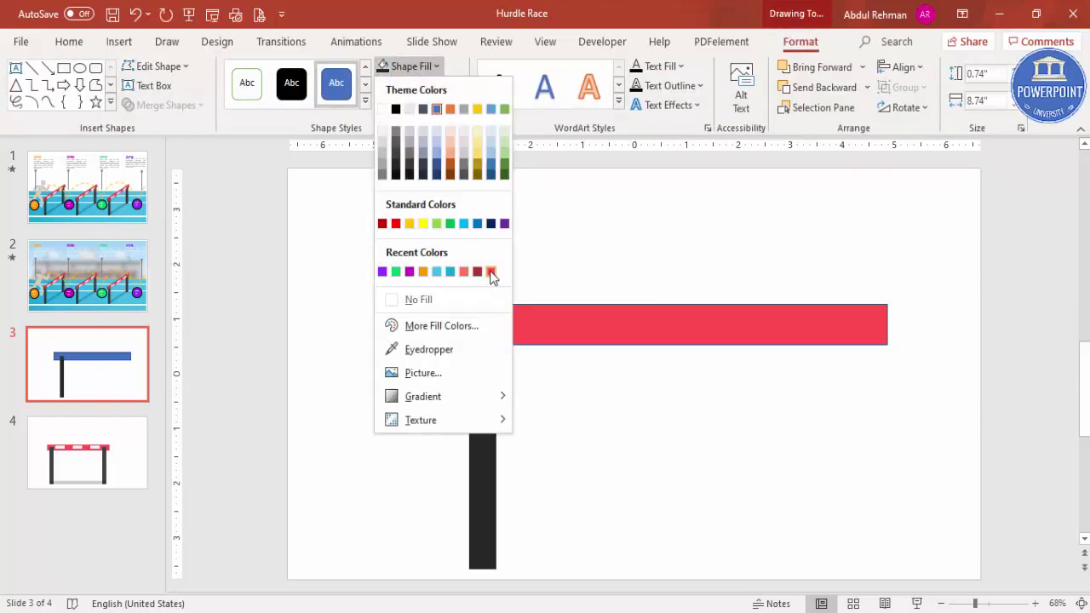
{"action": "left_click", "coordinate": [491, 273]}
{"action": "left_click", "coordinate": [421, 85]}
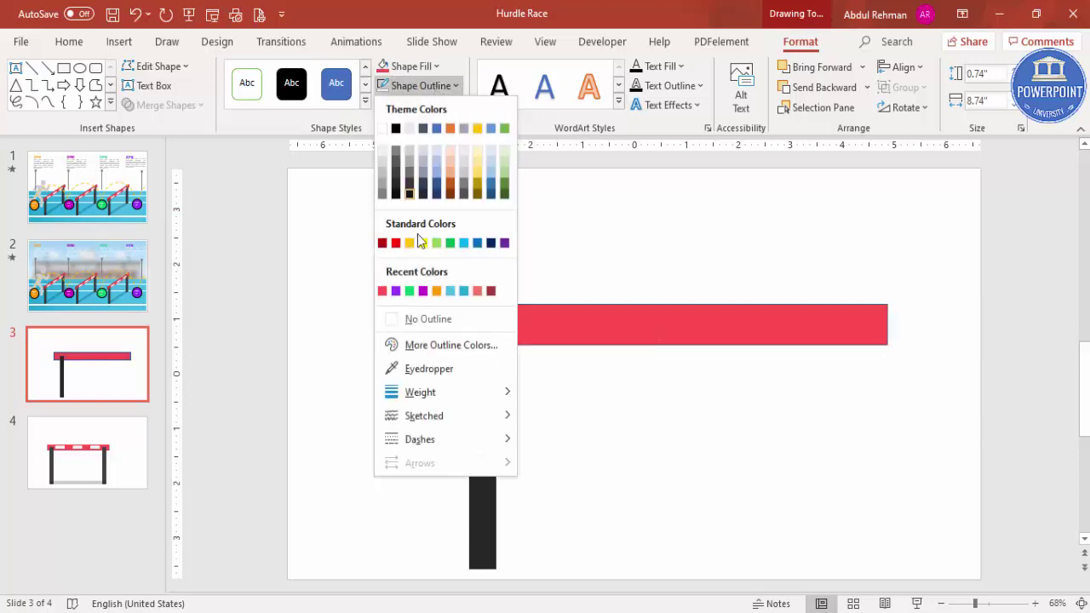
{"action": "left_click", "coordinate": [438, 326]}
{"action": "left_click", "coordinate": [453, 381]}
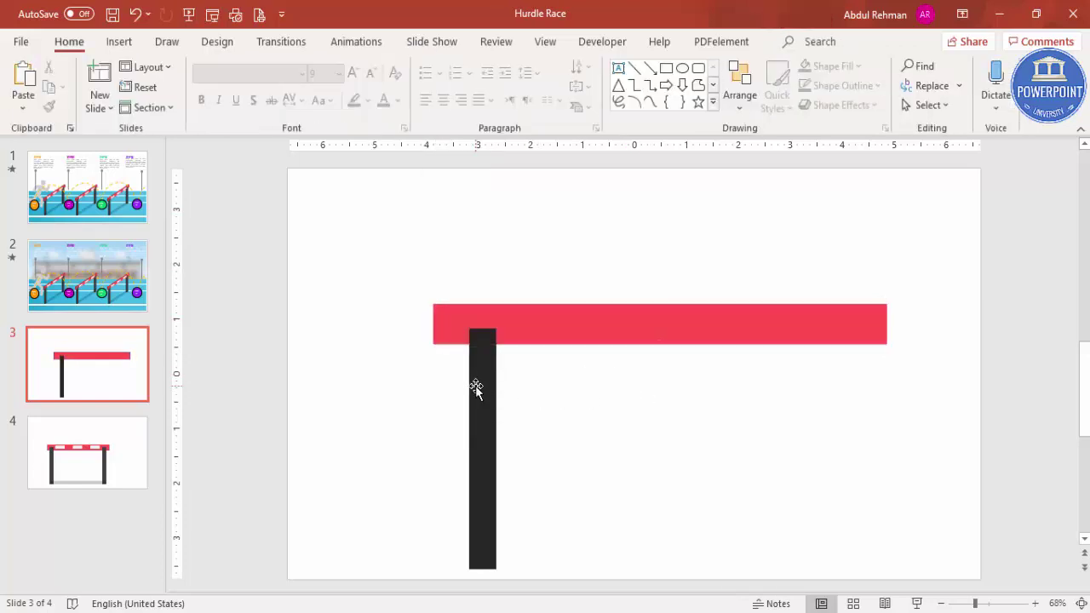
Copy the dark leg to the crossbar's right end.
{"action": "left_click", "coordinate": [476, 389]}
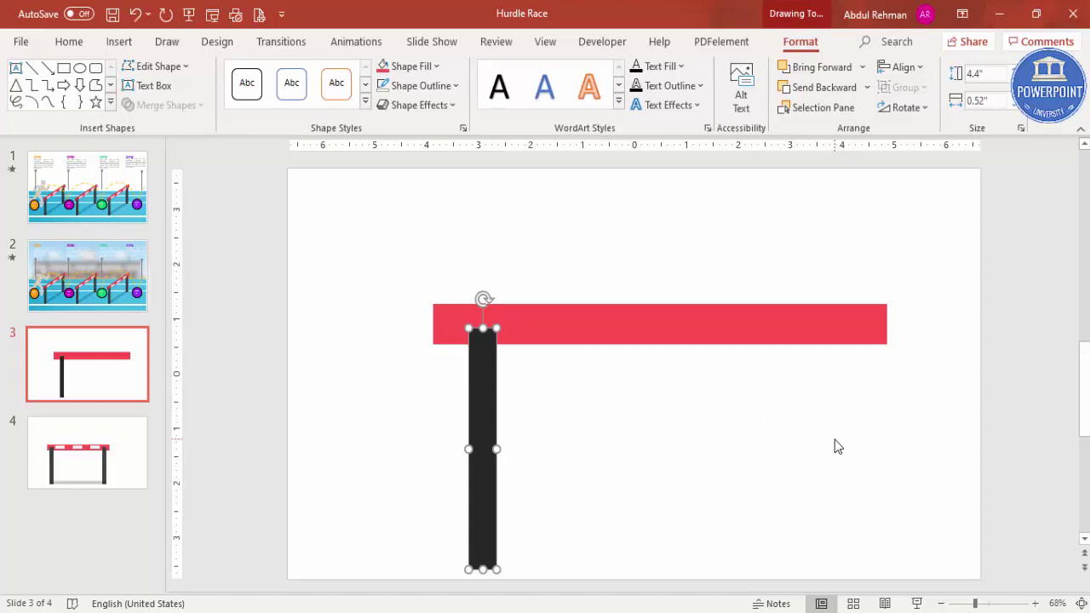
{"action": "left_click_drag", "start_coordinate": [490, 391], "coordinate": [838, 381]}
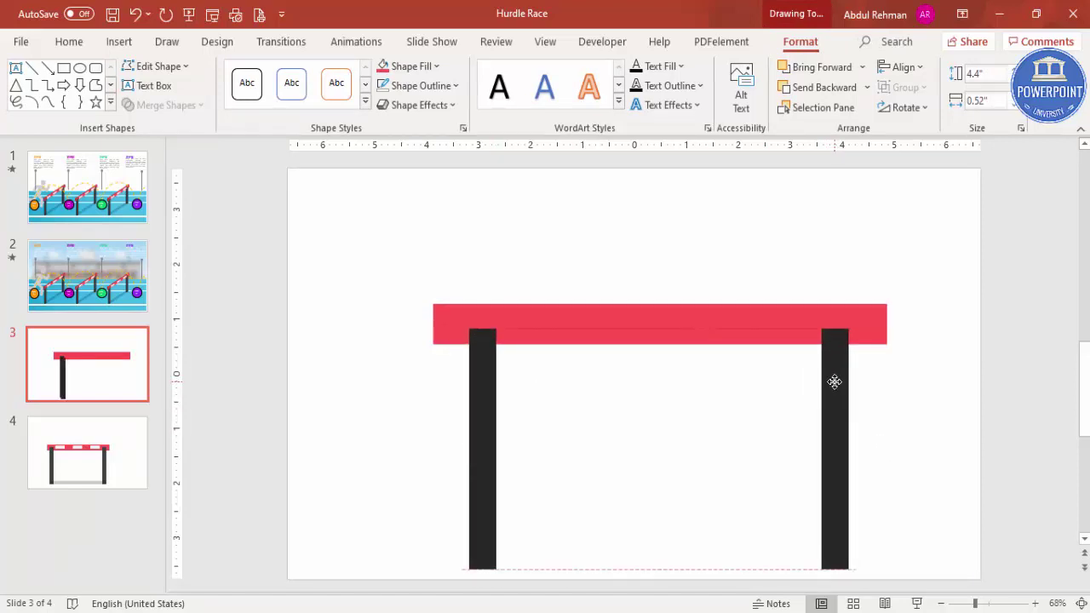
{"action": "left_click_drag", "start_coordinate": [831, 380], "coordinate": [832, 380]}
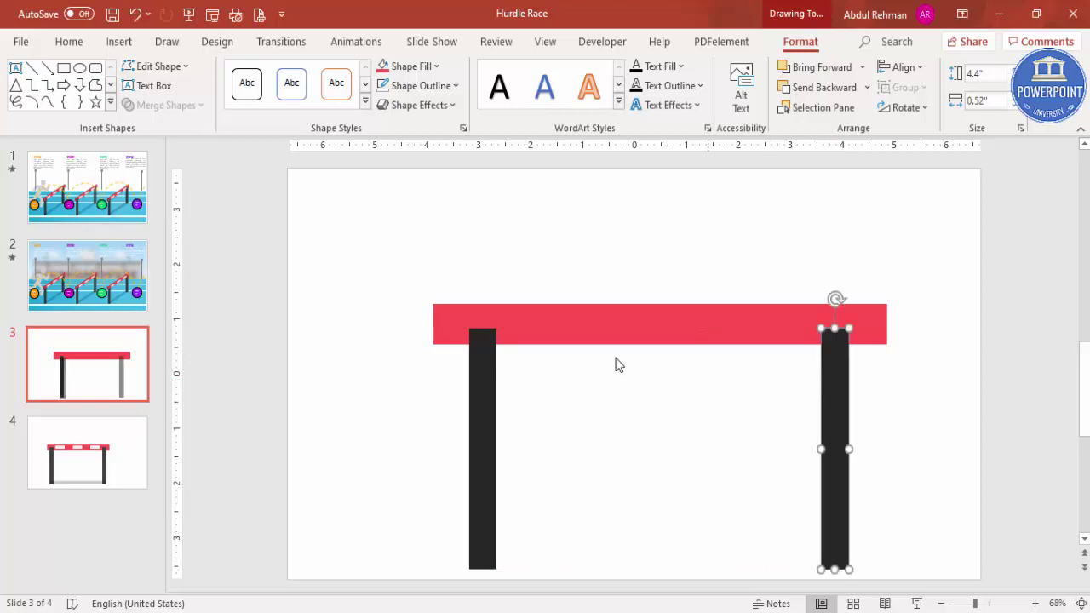
{"action": "left_click", "coordinate": [441, 291]}
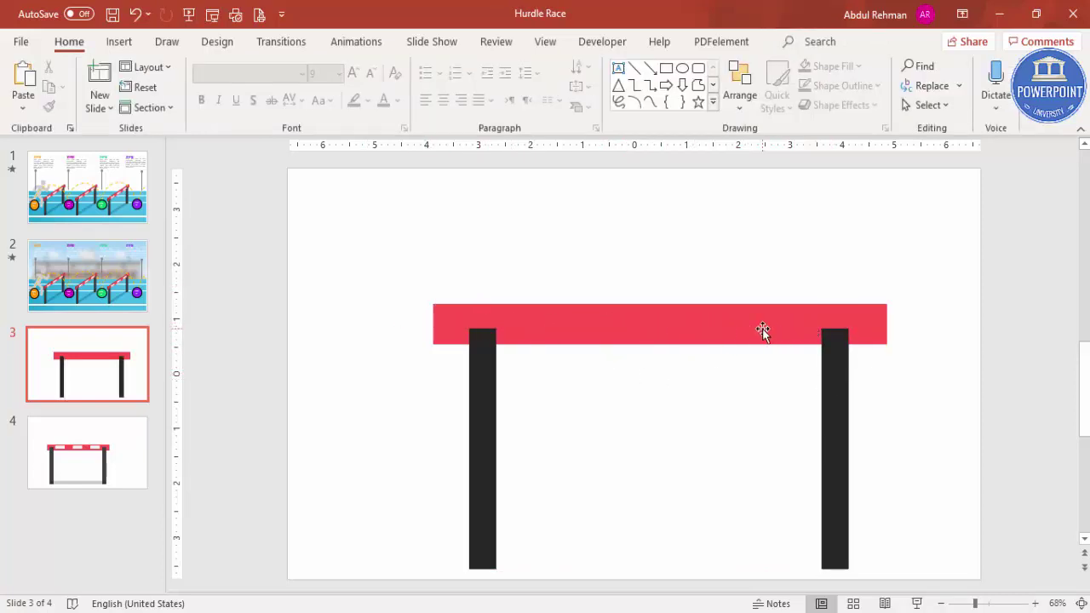
{"action": "left_click", "coordinate": [124, 43]}
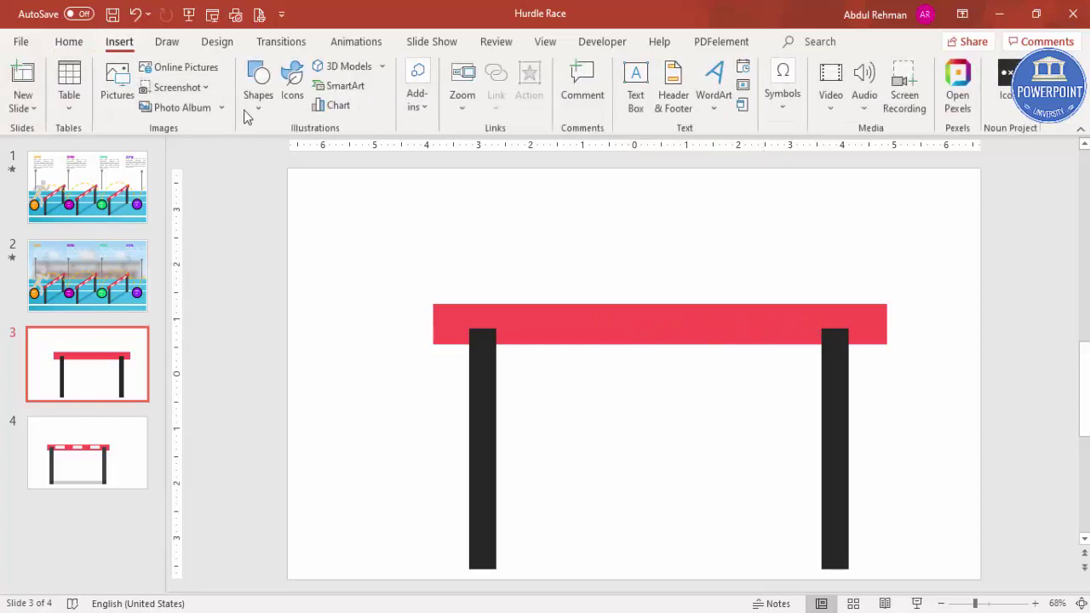
Add a small outline-free light grey rounded rectangle on the crossbar.
{"action": "left_click", "coordinate": [247, 110]}
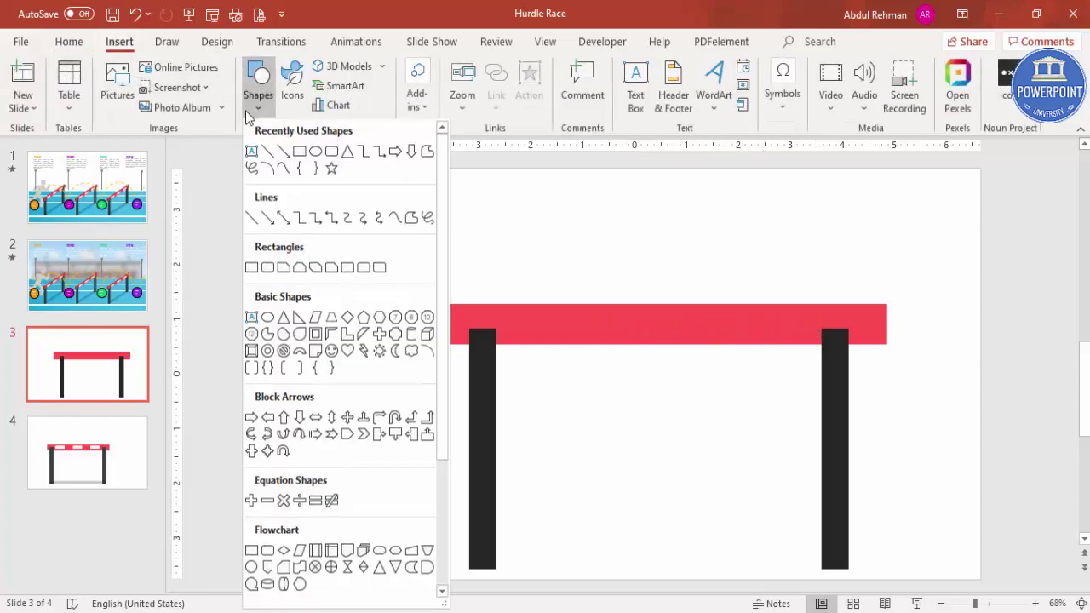
{"action": "left_click", "coordinate": [268, 269]}
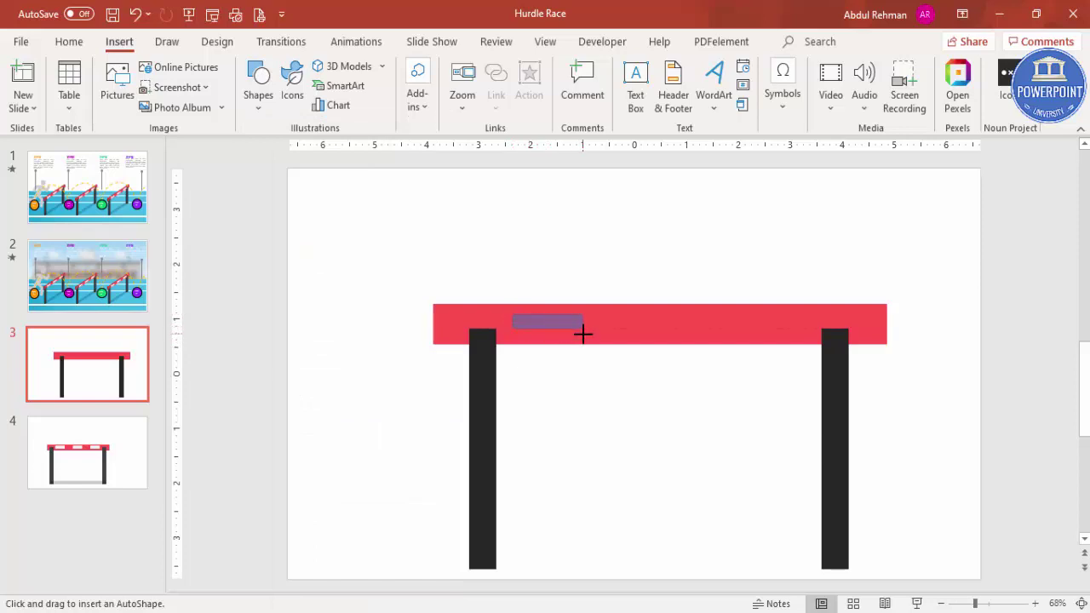
{"action": "left_click_drag", "start_coordinate": [581, 336], "coordinate": [582, 336]}
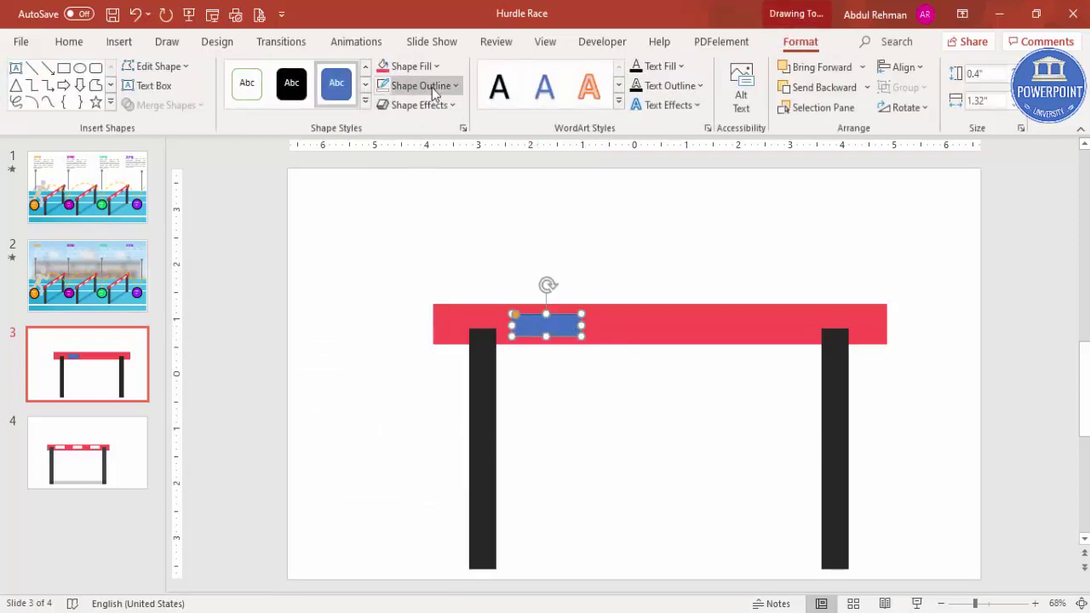
{"action": "left_click", "coordinate": [430, 87]}
{"action": "left_click", "coordinate": [421, 319]}
{"action": "left_click", "coordinate": [410, 68]}
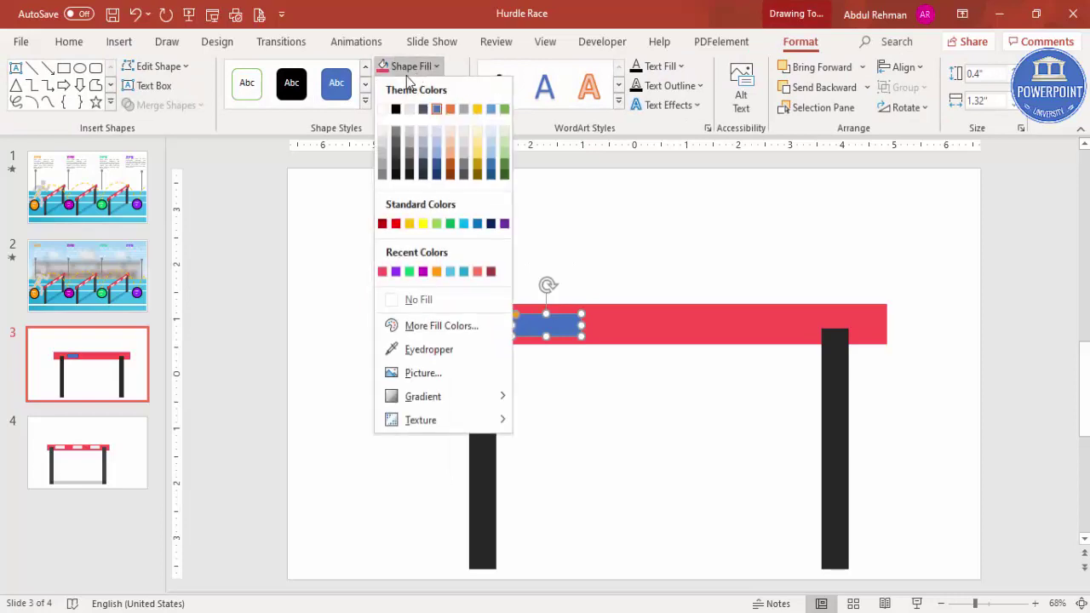
{"action": "left_click", "coordinate": [379, 131]}
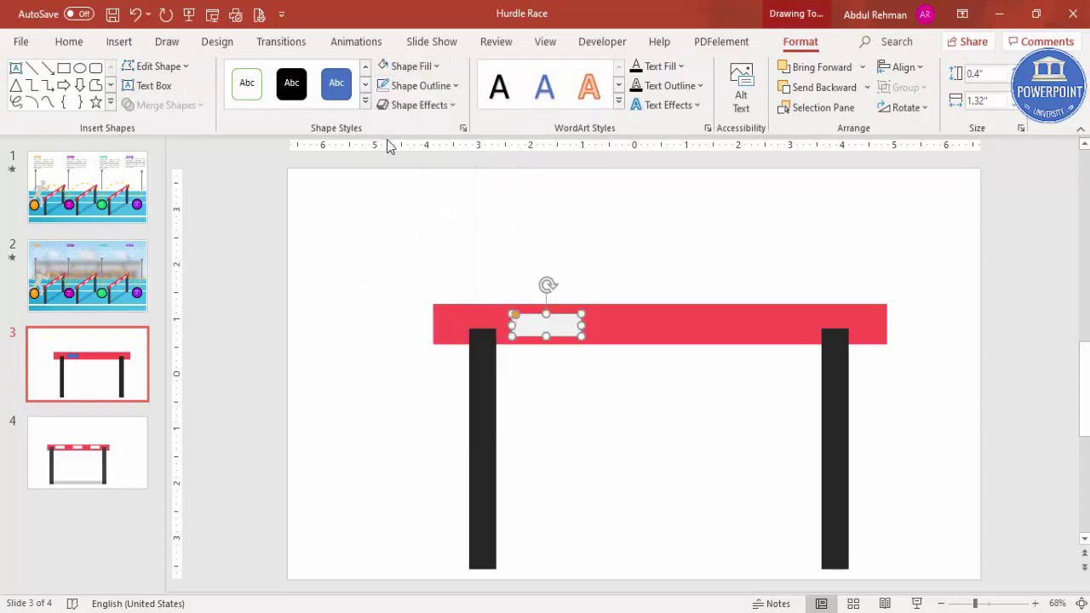
Make two more copies of the stripe and distribute all three horizontally.
{"action": "left_click_drag", "start_coordinate": [562, 329], "coordinate": [662, 324]}
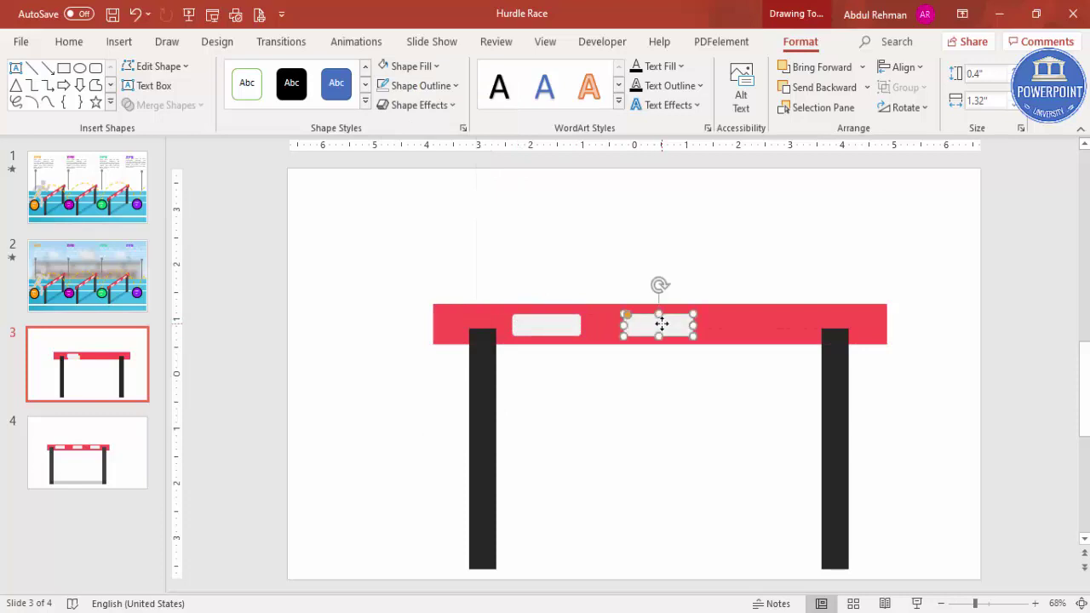
{"action": "key", "text": "ctrl+d"}
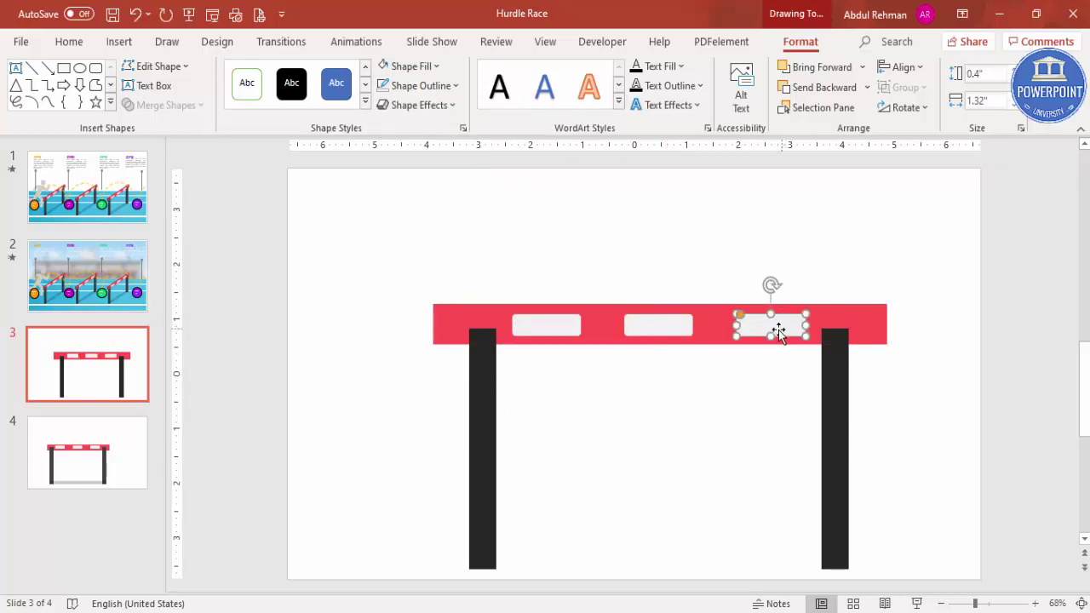
{"action": "key", "text": "Escape"}
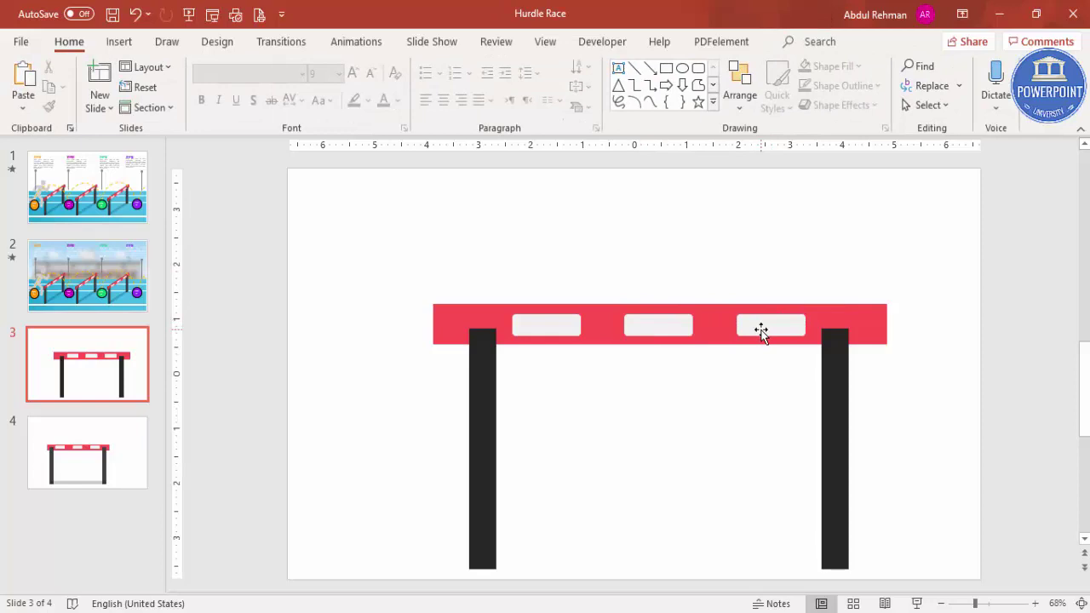
{"action": "left_click", "coordinate": [760, 331]}
{"action": "left_click", "coordinate": [658, 326], "text": "shift"}
{"action": "left_click", "coordinate": [552, 328], "text": "shift"}
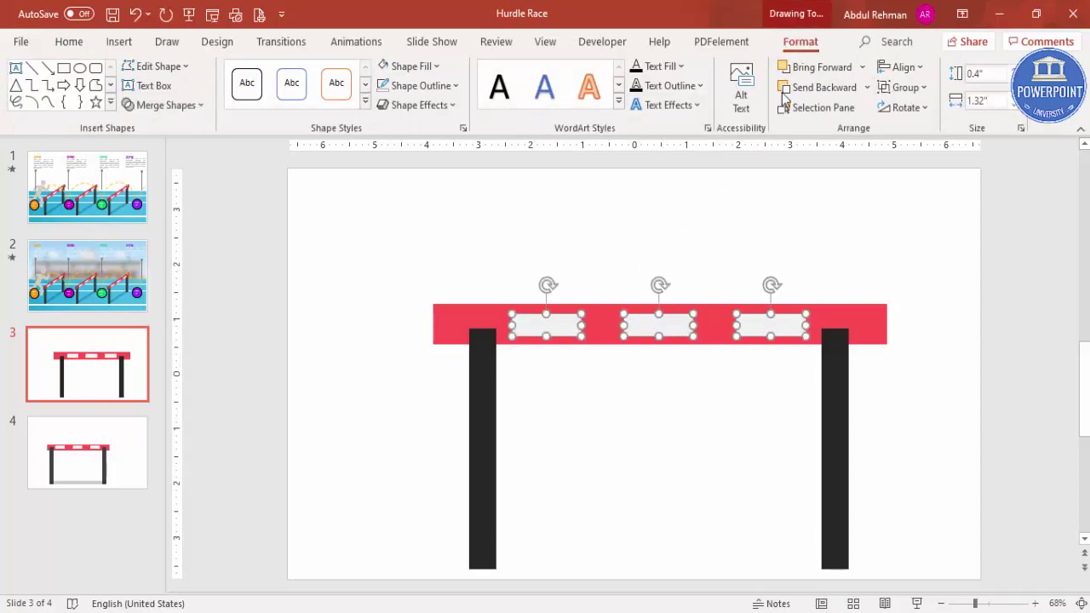
{"action": "left_click", "coordinate": [904, 66]}
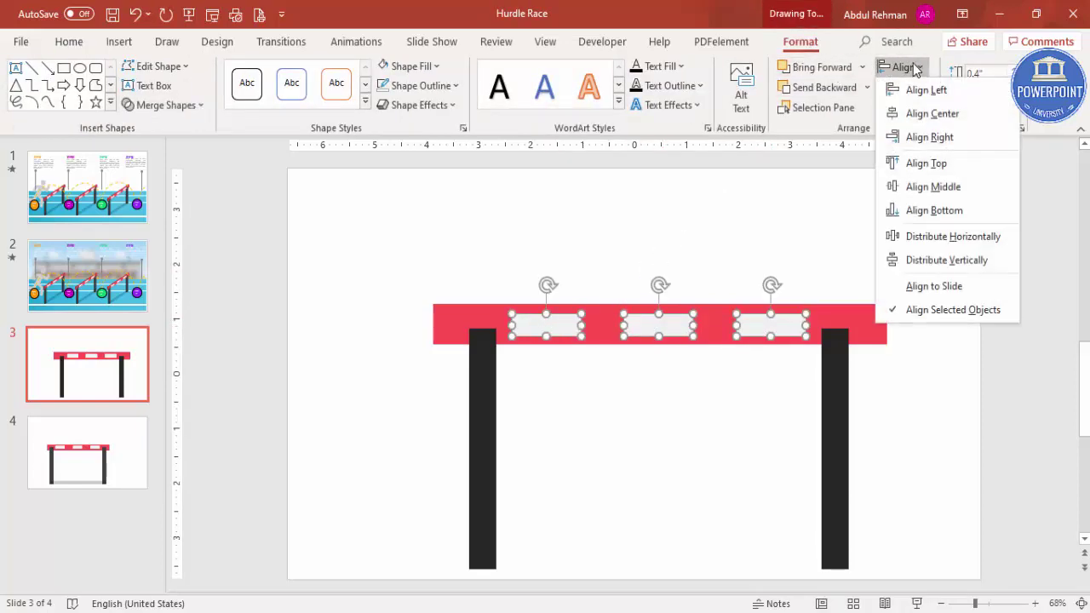
{"action": "left_click", "coordinate": [963, 240]}
{"action": "left_click", "coordinate": [698, 217]}
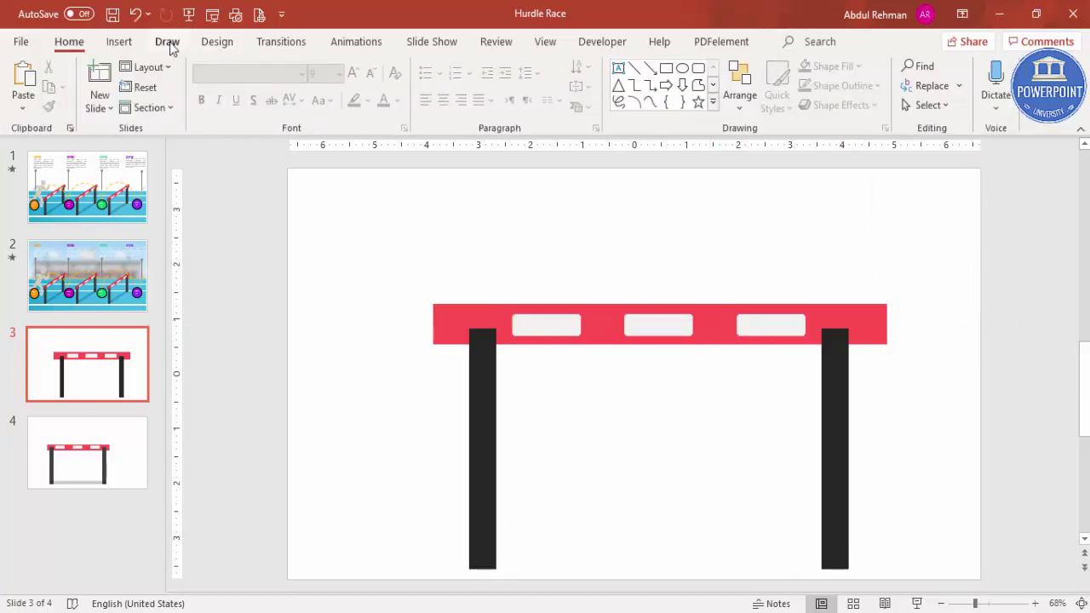
{"action": "left_click", "coordinate": [119, 42]}
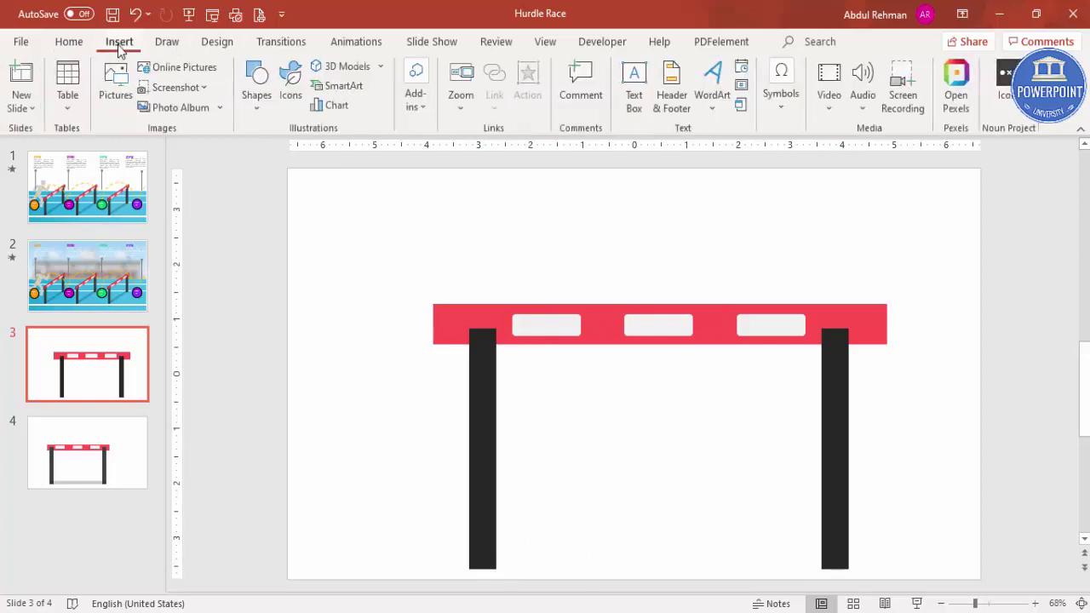
Draw a thin outline-free black base bar between the leg bottoms at 62% transparency.
{"action": "left_click", "coordinate": [257, 101]}
{"action": "left_click", "coordinate": [251, 269]}
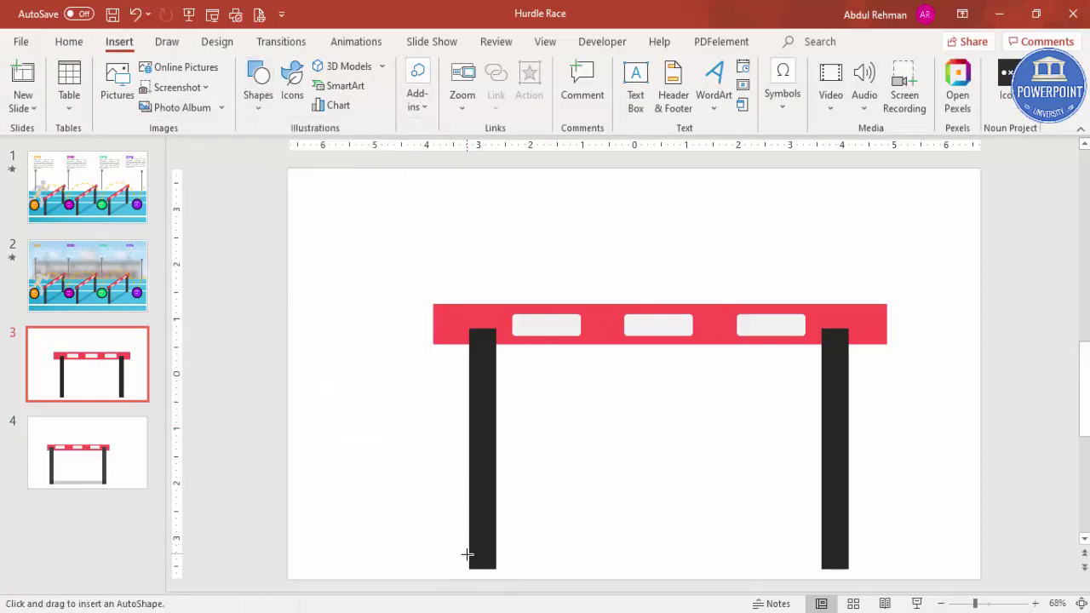
{"action": "left_click_drag", "start_coordinate": [469, 554], "coordinate": [850, 569]}
{"action": "left_click", "coordinate": [433, 86]}
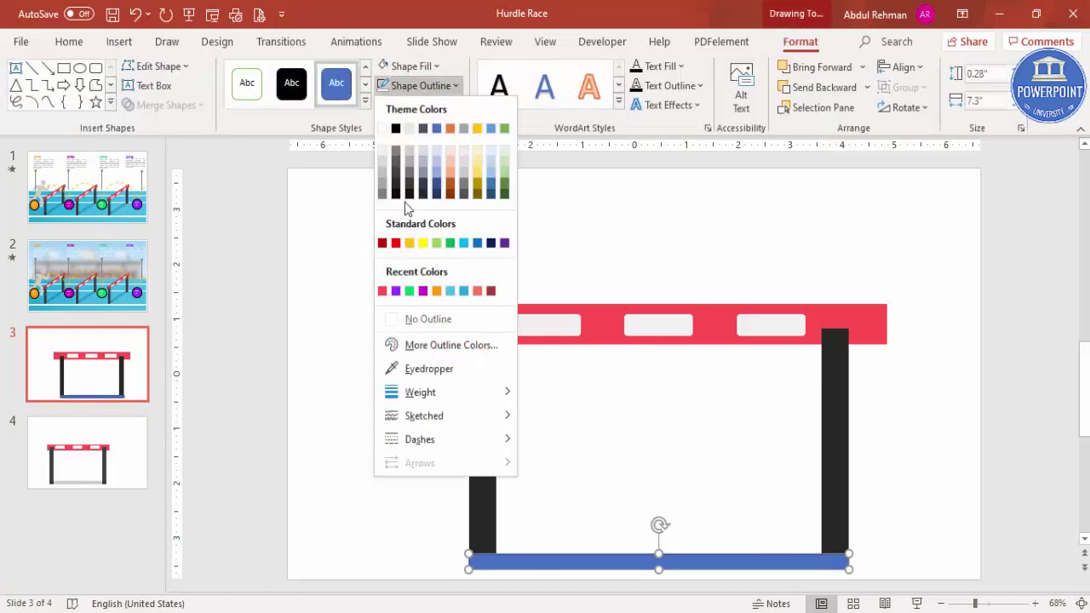
{"action": "left_click", "coordinate": [441, 321]}
{"action": "left_click", "coordinate": [407, 68]}
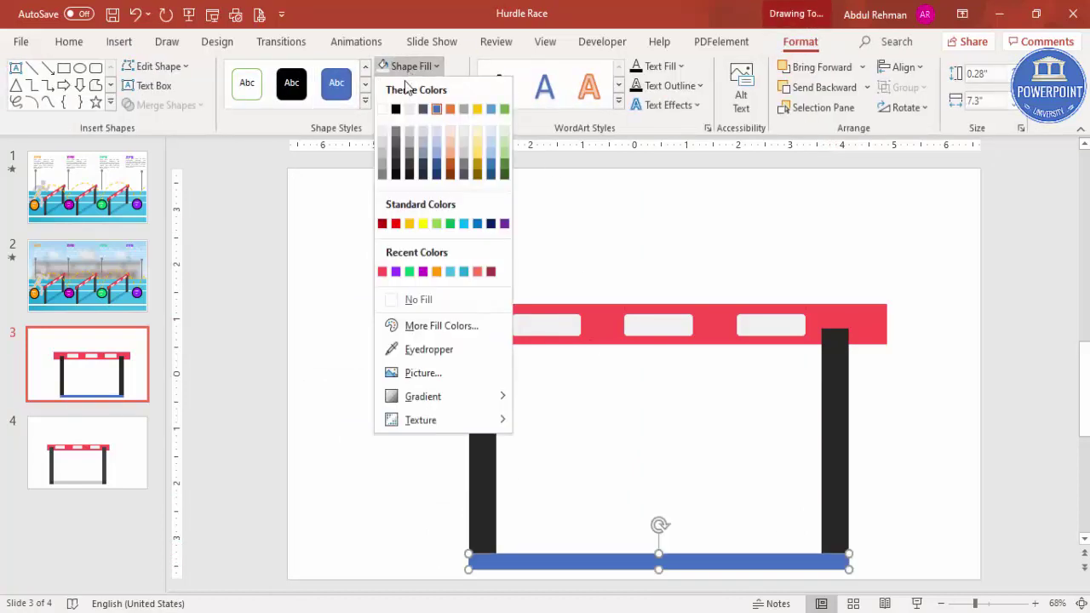
{"action": "left_click", "coordinate": [394, 109]}
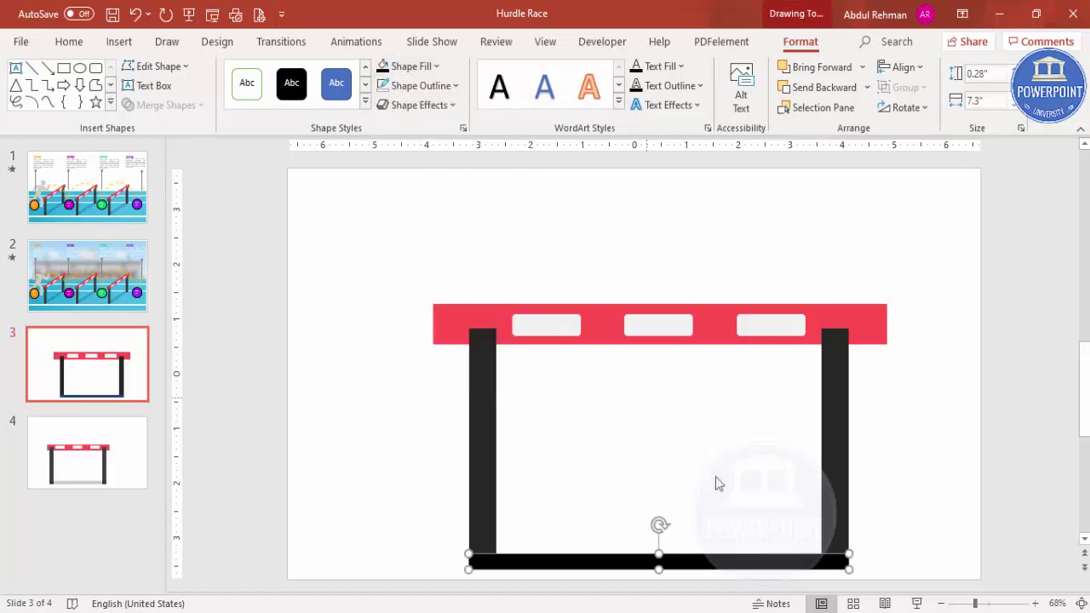
{"action": "right_click", "coordinate": [770, 571]}
{"action": "left_click", "coordinate": [823, 532]}
{"action": "left_click_drag", "start_coordinate": [965, 421], "coordinate": [989, 426]}
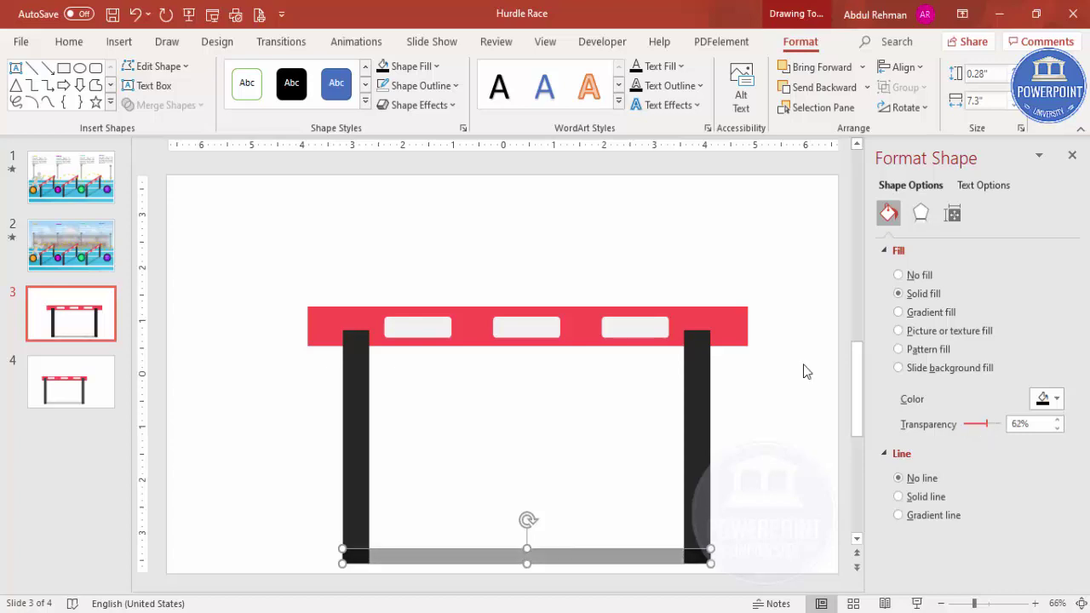
{"action": "left_click", "coordinate": [731, 285]}
Select all the hurdle pieces.
{"action": "left_click_drag", "start_coordinate": [216, 250], "coordinate": [791, 590]}
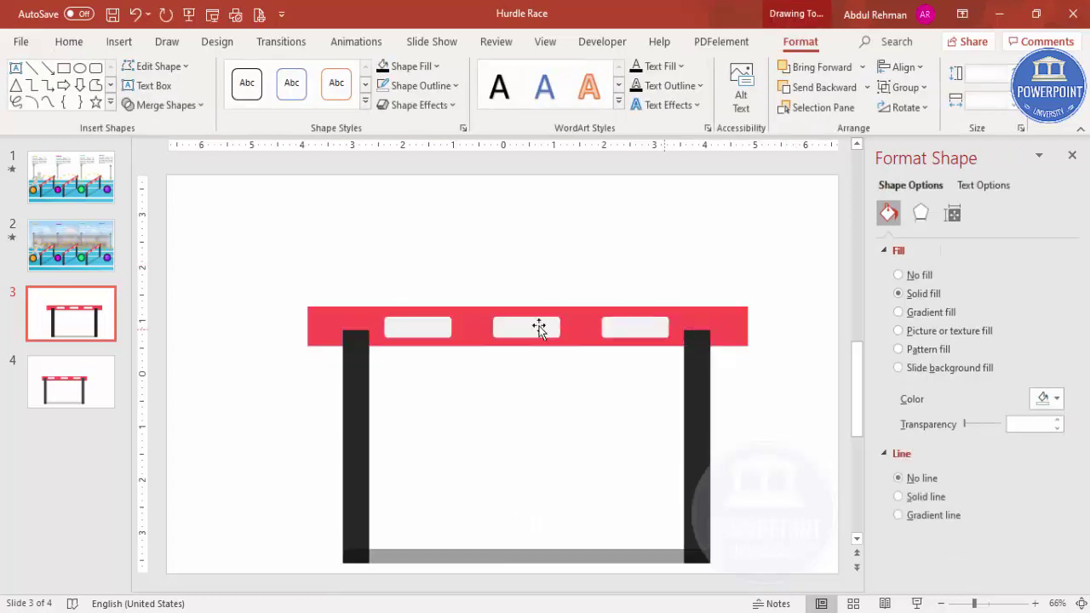
{"action": "left_click", "coordinate": [286, 271]}
{"action": "left_click_drag", "start_coordinate": [263, 265], "coordinate": [792, 590]}
{"action": "left_click", "coordinate": [785, 444]}
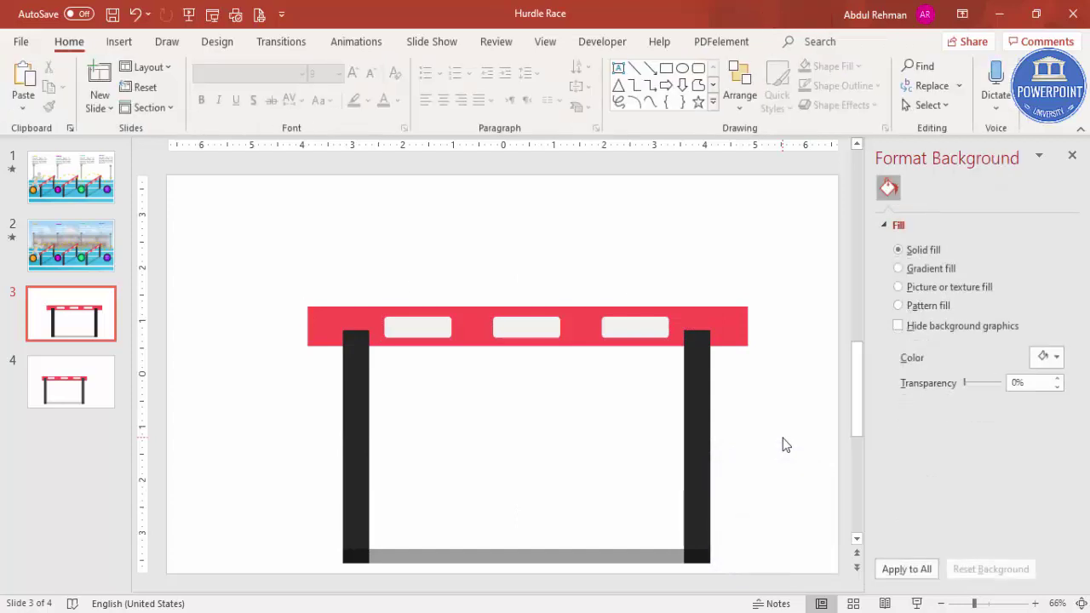
{"action": "key", "text": "ctrl+a"}
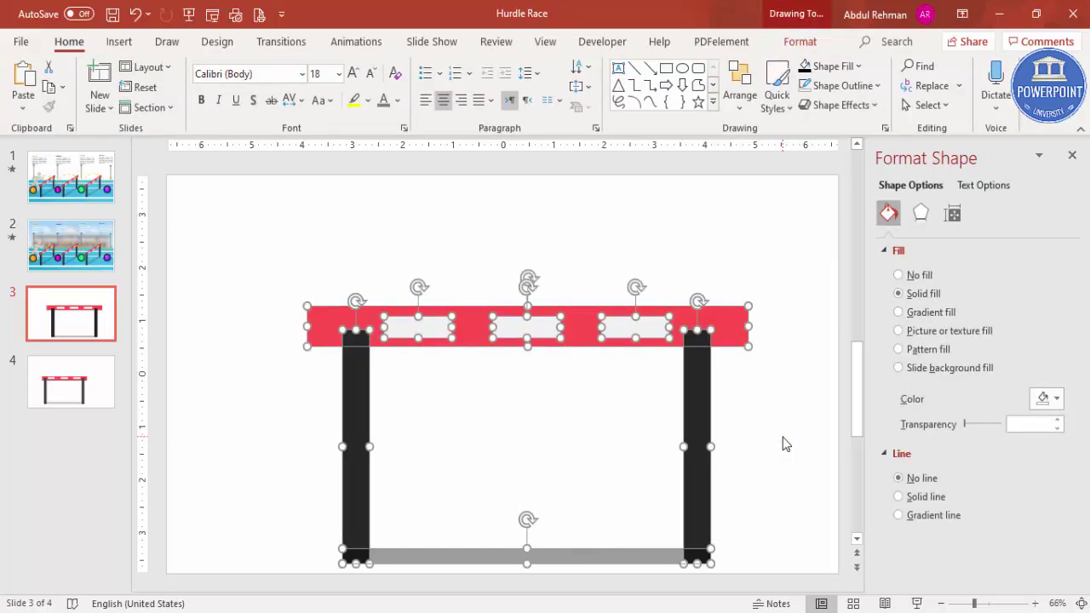
Group the hurdle pieces and apply the Off Axis 2: Right 3-D rotation (X 296°, Y 18°).
{"action": "key", "text": "ctrl+g"}
{"action": "left_click_drag", "start_coordinate": [659, 294], "coordinate": [658, 270]}
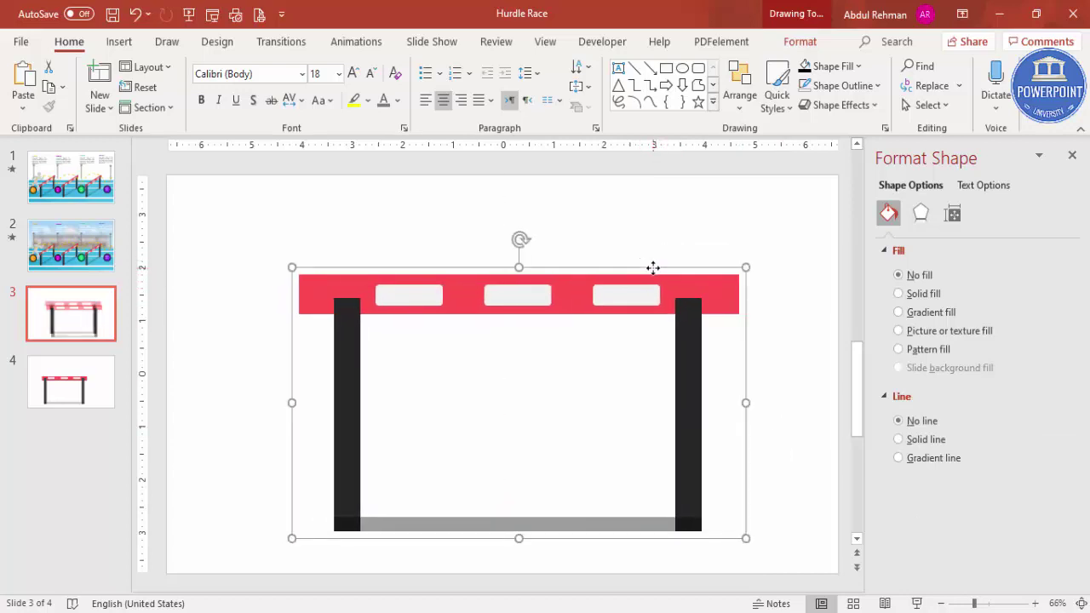
{"action": "left_click", "coordinate": [921, 215]}
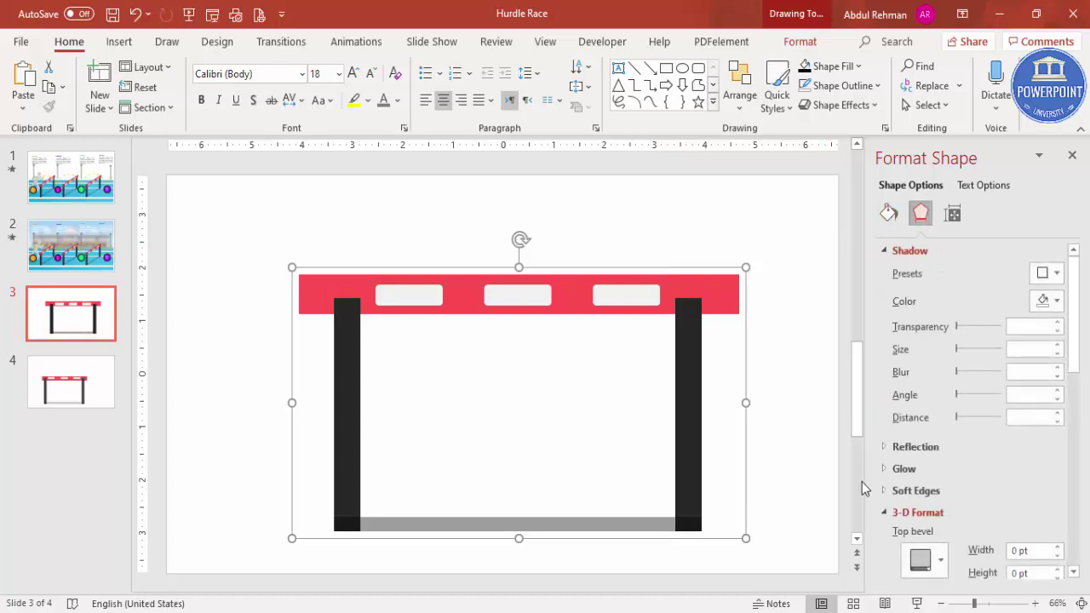
{"action": "left_click", "coordinate": [886, 515]}
{"action": "left_click", "coordinate": [886, 514]}
{"action": "left_click", "coordinate": [1008, 509]}
{"action": "left_click_drag", "start_coordinate": [1075, 452], "coordinate": [1075, 515]}
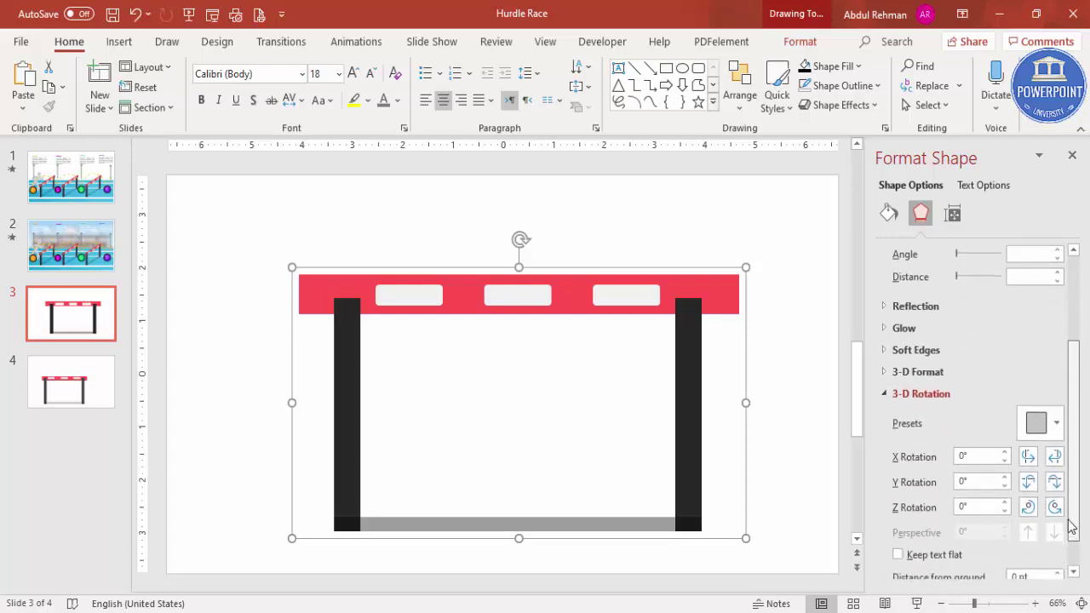
{"action": "left_click", "coordinate": [886, 394]}
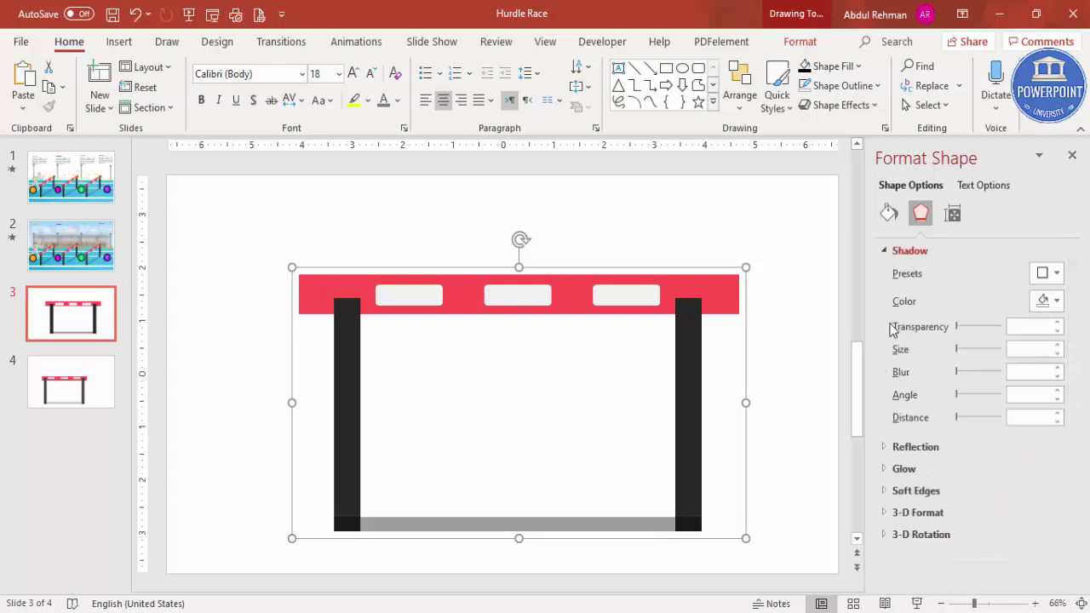
{"action": "left_click", "coordinate": [893, 534]}
{"action": "scroll", "coordinate": [1071, 467], "scroll_direction": "down", "scroll_amount": 3}
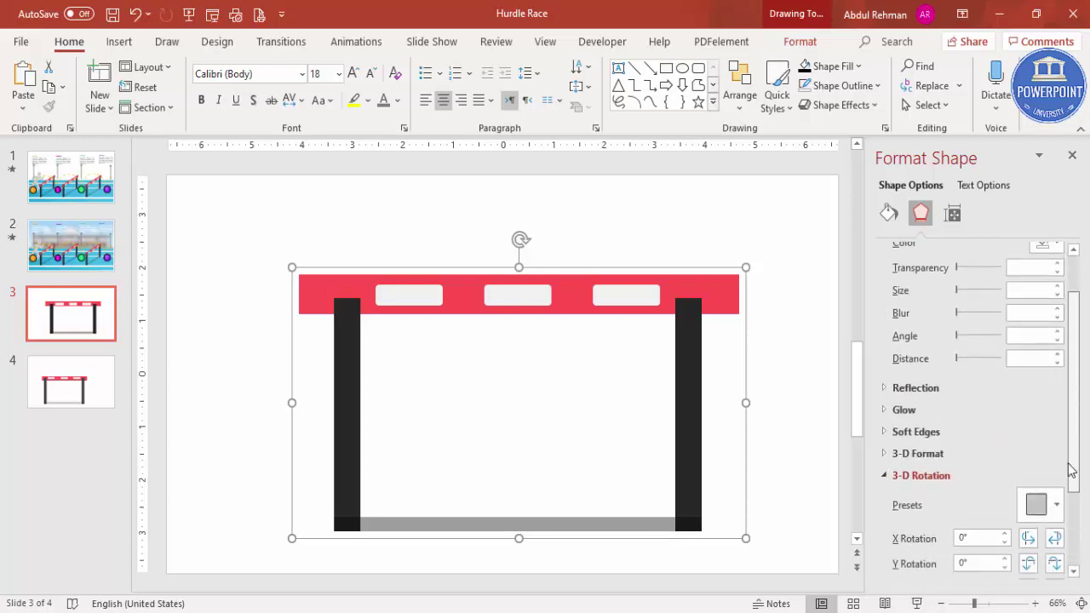
{"action": "left_click", "coordinate": [1031, 438]}
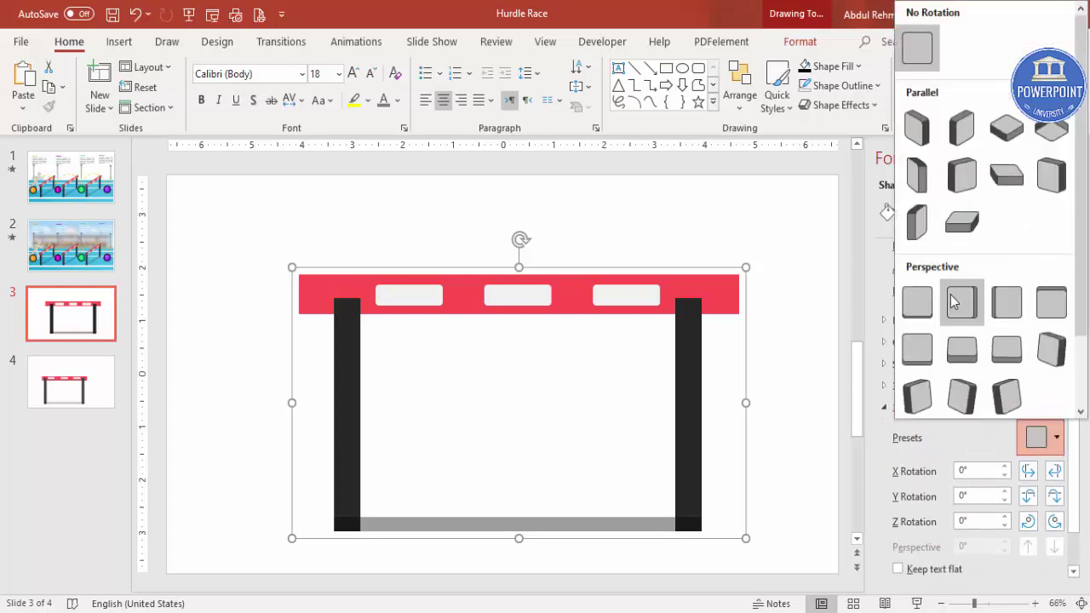
{"action": "left_click", "coordinate": [919, 223]}
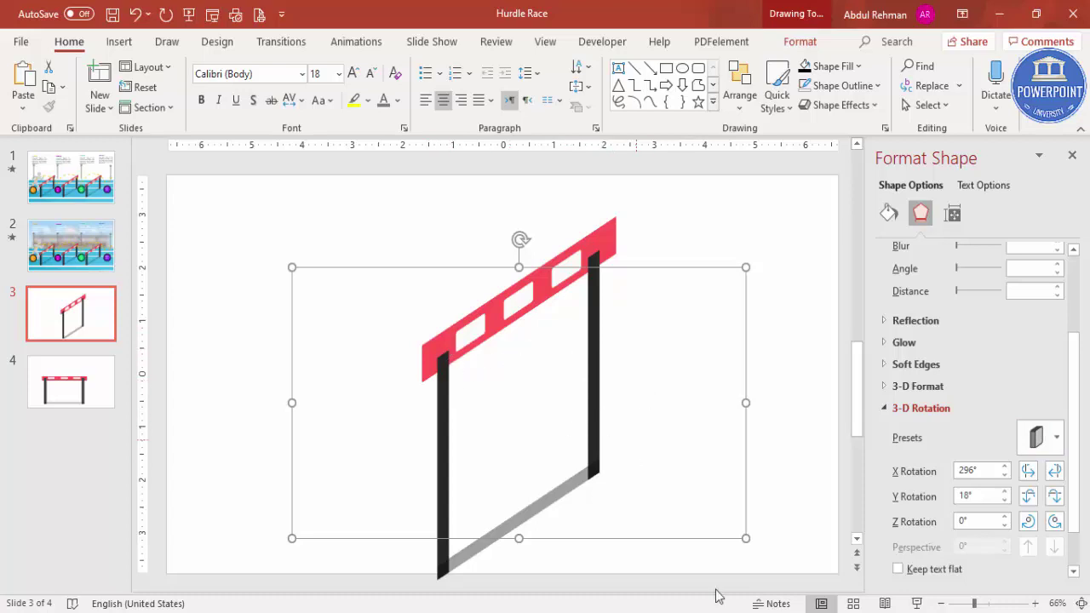
Give the hurdle a 3-D depth of about 10 pt.
{"action": "left_click", "coordinate": [910, 387]}
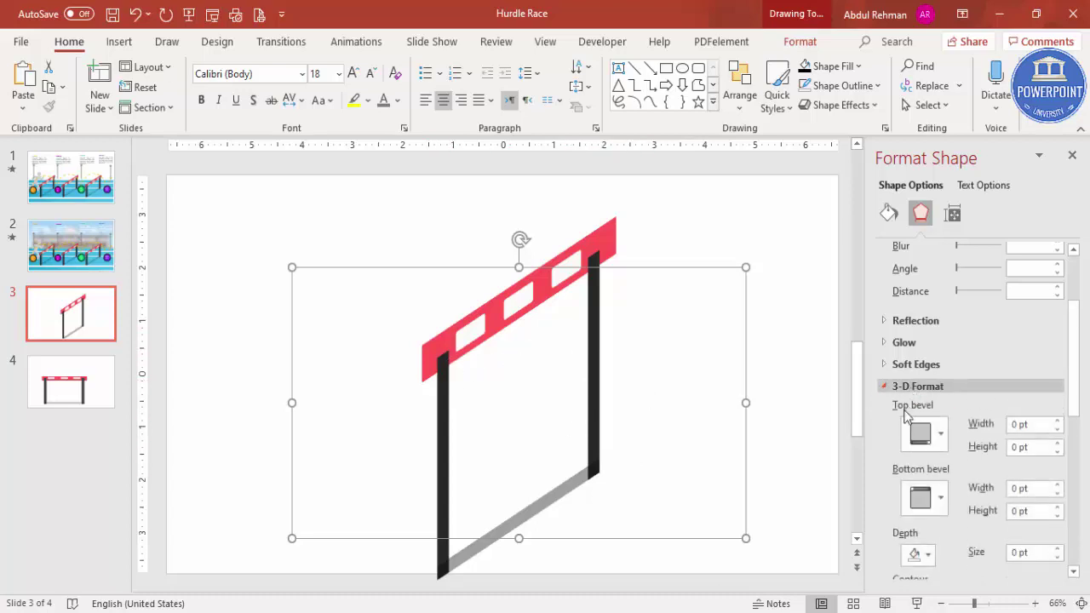
{"action": "left_click_drag", "start_coordinate": [1077, 414], "coordinate": [1078, 444]}
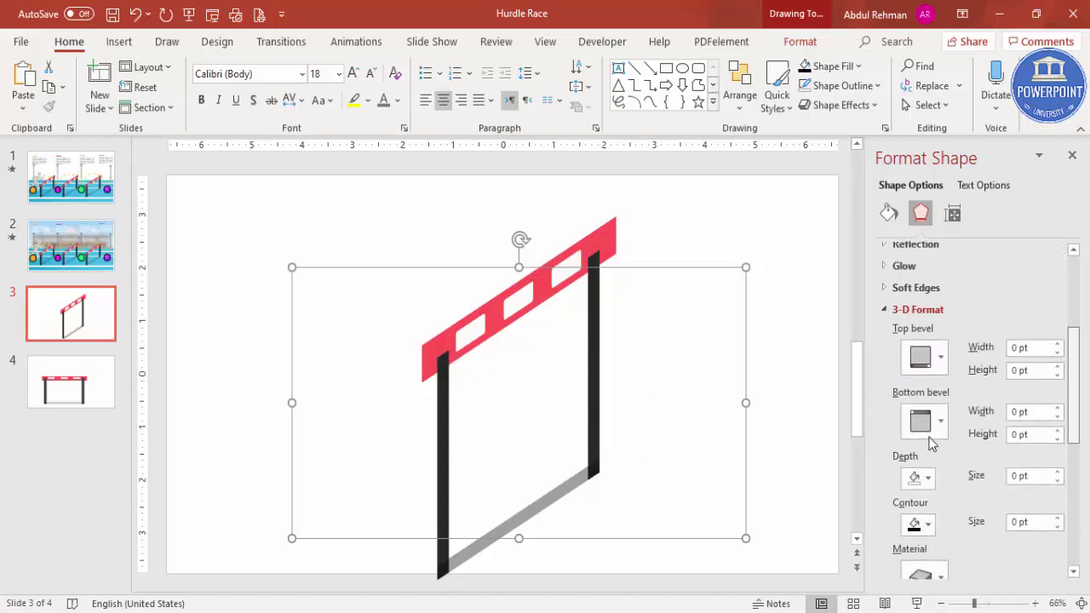
{"action": "left_click", "coordinate": [1058, 474]}
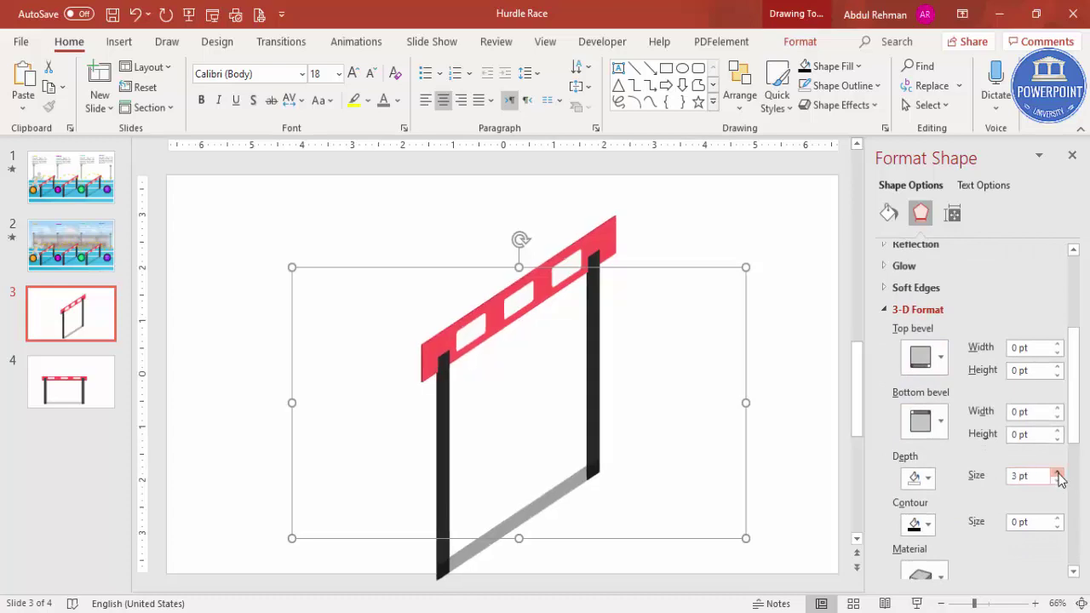
{"action": "left_click", "coordinate": [1058, 473]}
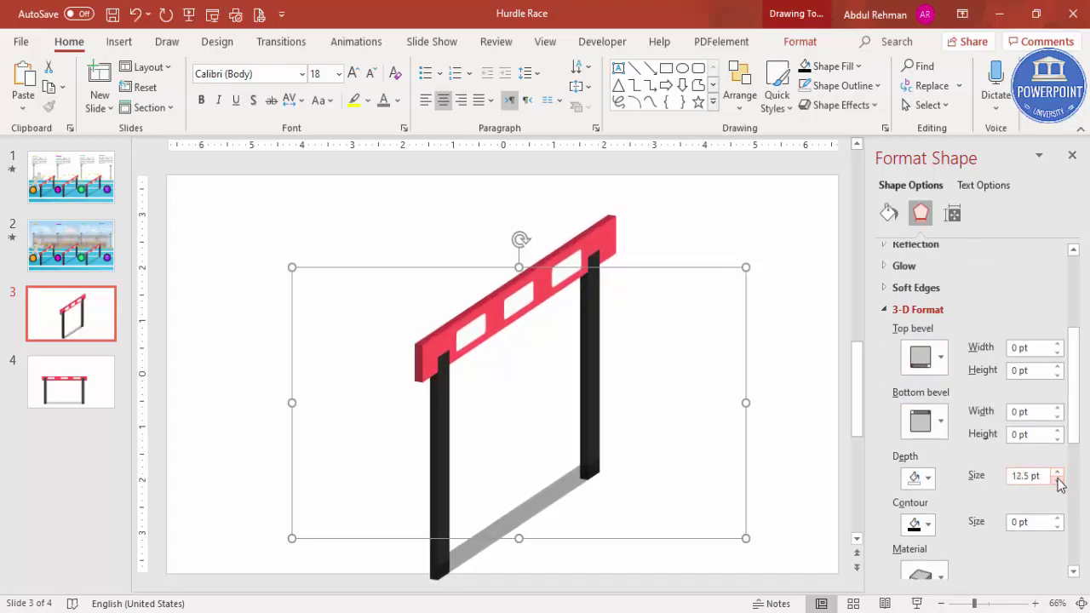
{"action": "left_click", "coordinate": [1058, 479]}
{"action": "left_click", "coordinate": [1058, 481]}
{"action": "left_click", "coordinate": [1058, 481]}
{"action": "left_click", "coordinate": [1058, 480]}
{"action": "left_click", "coordinate": [712, 381]}
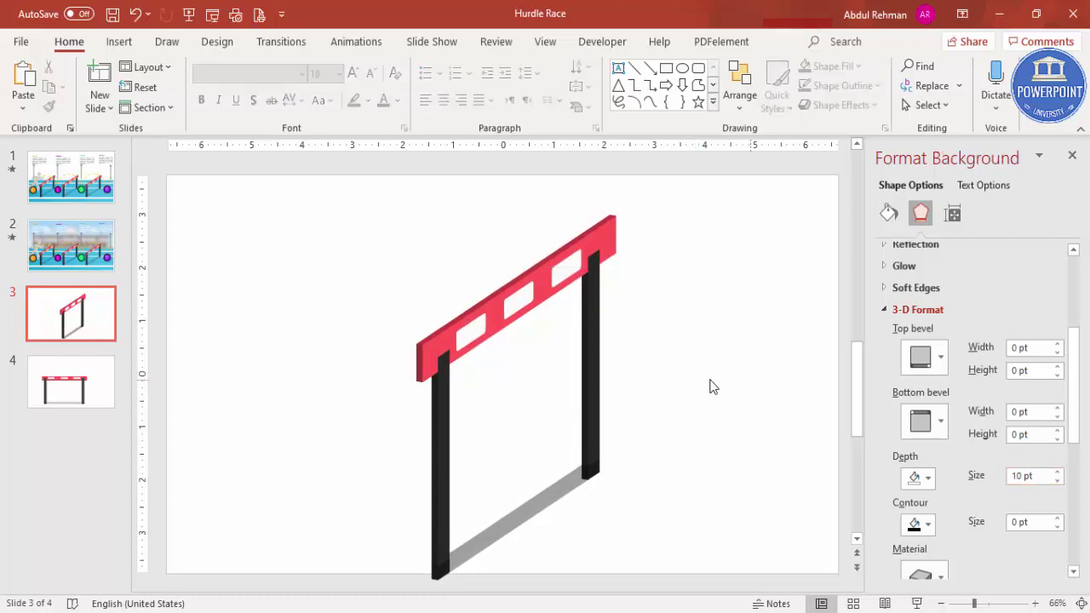
{"action": "left_click", "coordinate": [536, 293]}
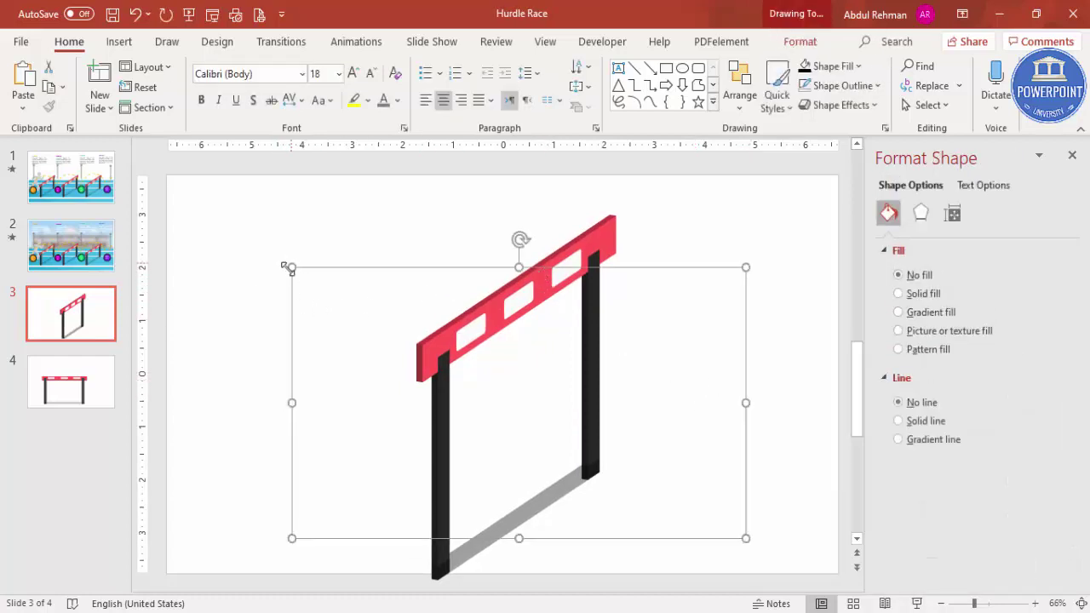
Resize the tilted hurdle to be shorter and wider.
{"action": "left_click_drag", "start_coordinate": [292, 269], "coordinate": [283, 351]}
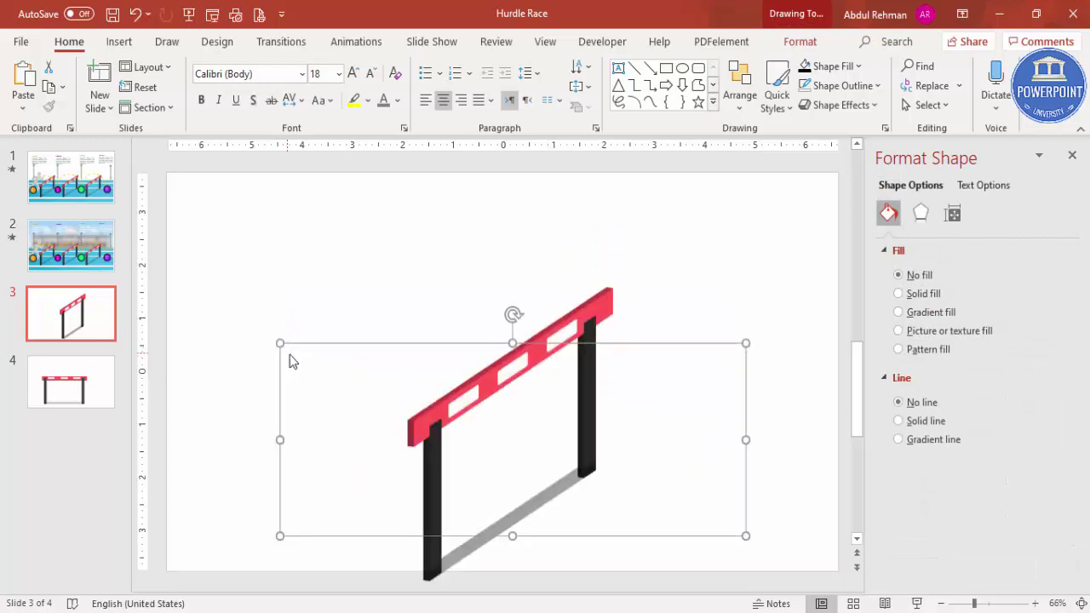
{"action": "left_click_drag", "start_coordinate": [746, 439], "coordinate": [809, 433]}
{"action": "left_click_drag", "start_coordinate": [565, 349], "coordinate": [397, 301]}
{"action": "left_click_drag", "start_coordinate": [546, 309], "coordinate": [710, 288]}
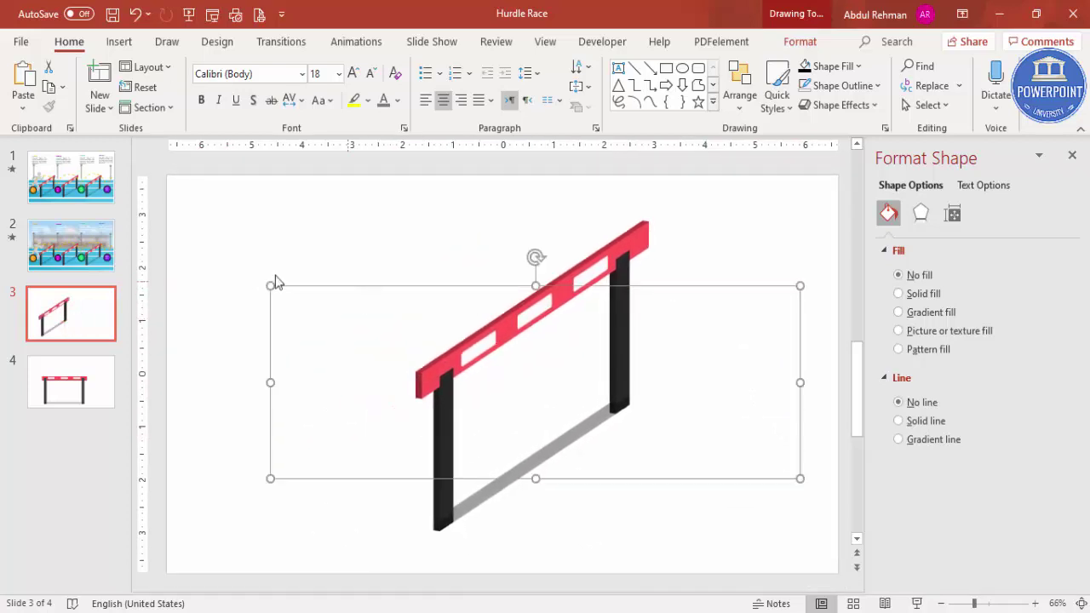
{"action": "left_click_drag", "start_coordinate": [271, 287], "coordinate": [384, 339]}
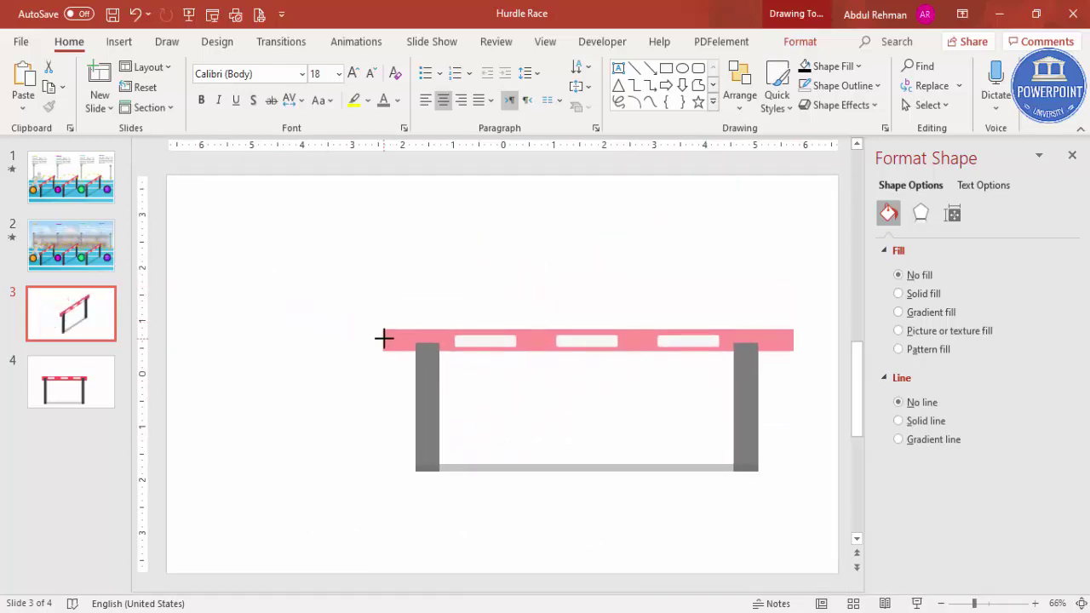
Move the hurdle left and make two evenly spaced copies to its right.
{"action": "left_click_drag", "start_coordinate": [617, 320], "coordinate": [381, 343]}
{"action": "left_click_drag", "start_coordinate": [482, 349], "coordinate": [654, 343]}
{"action": "key", "text": "ctrl+d"}
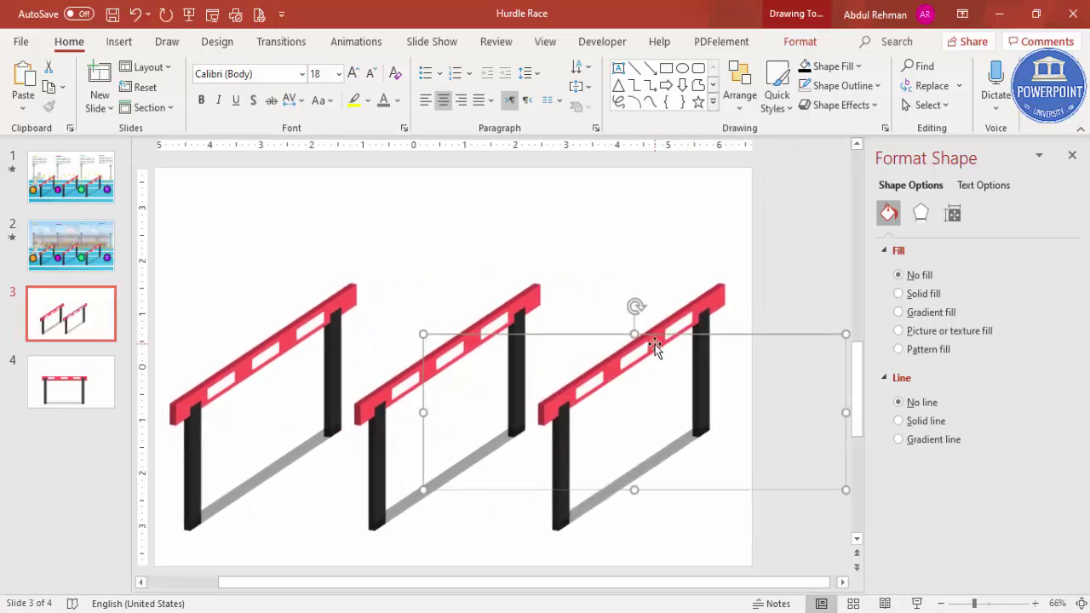
Select all three hurdles and group them into one object.
{"action": "left_click_drag", "start_coordinate": [366, 582], "coordinate": [273, 458]}
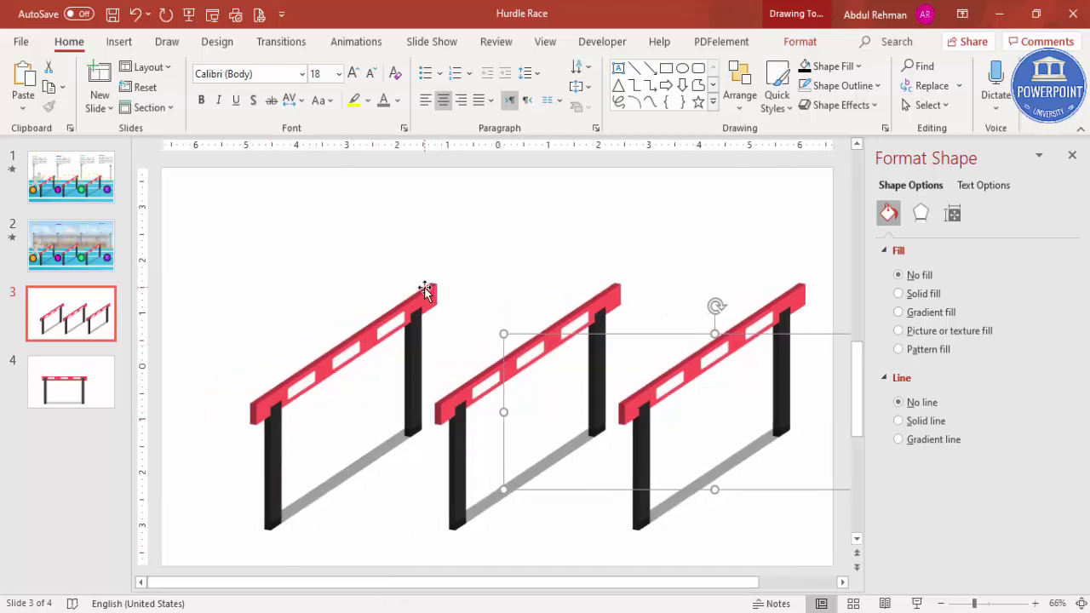
{"action": "key", "text": "ctrl+z"}
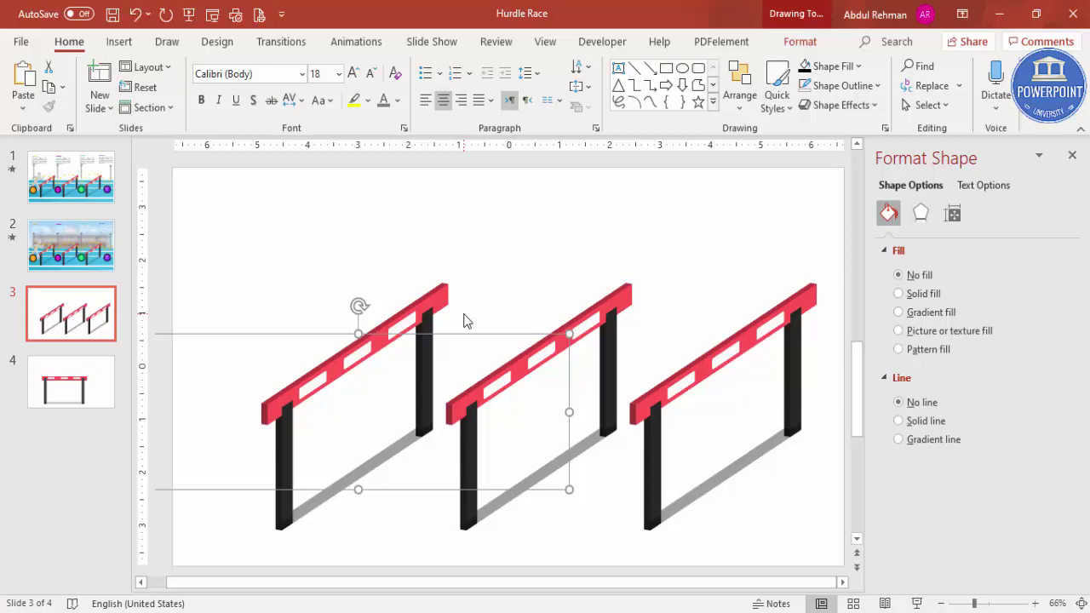
{"action": "left_click", "coordinate": [557, 255]}
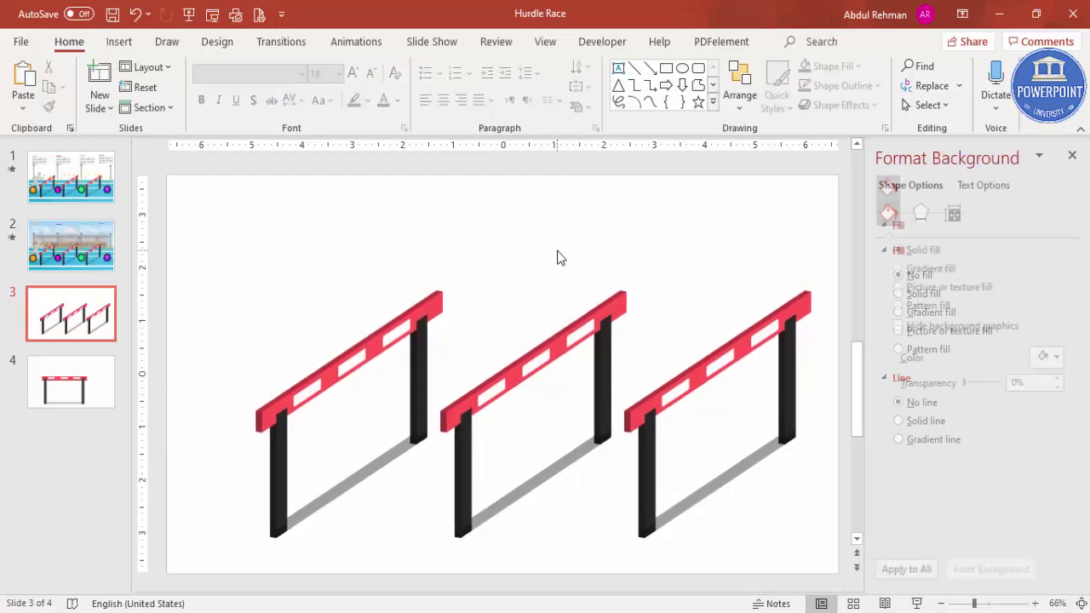
{"action": "key", "text": "ctrl+a"}
{"action": "left_click", "coordinate": [324, 302]}
{"action": "key", "text": "ctrl+a"}
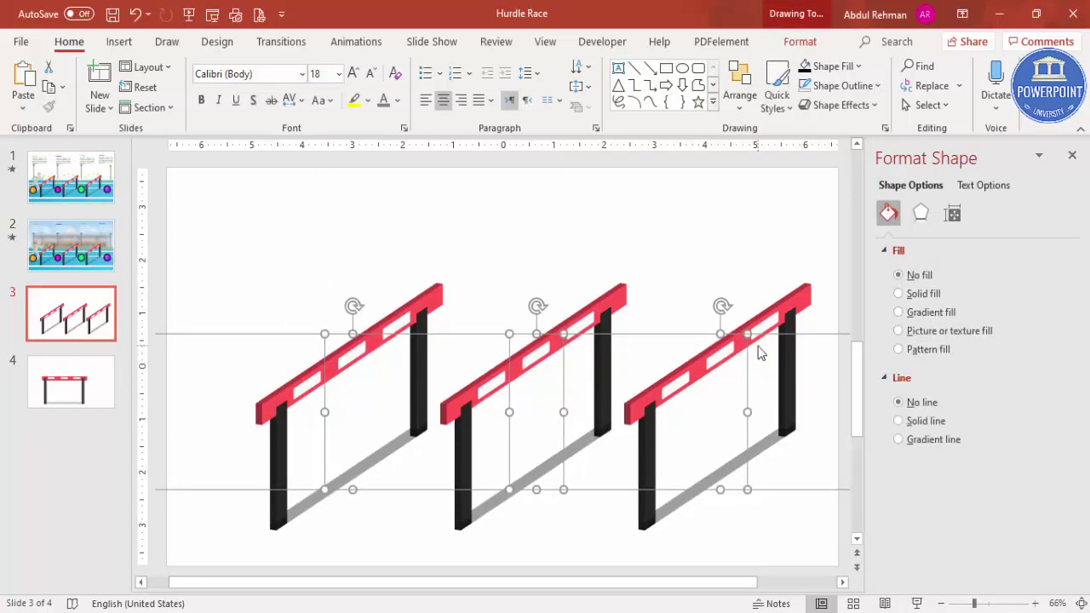
{"action": "left_click", "coordinate": [748, 350]}
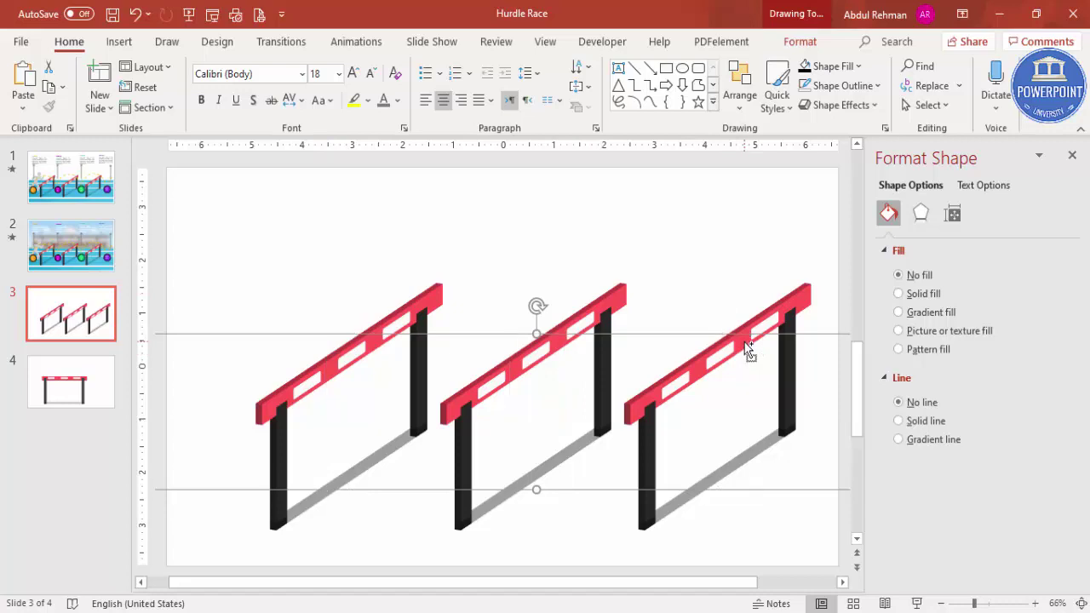
{"action": "left_click", "coordinate": [941, 605]}
{"action": "left_click", "coordinate": [942, 605]}
{"action": "left_click", "coordinate": [941, 605]}
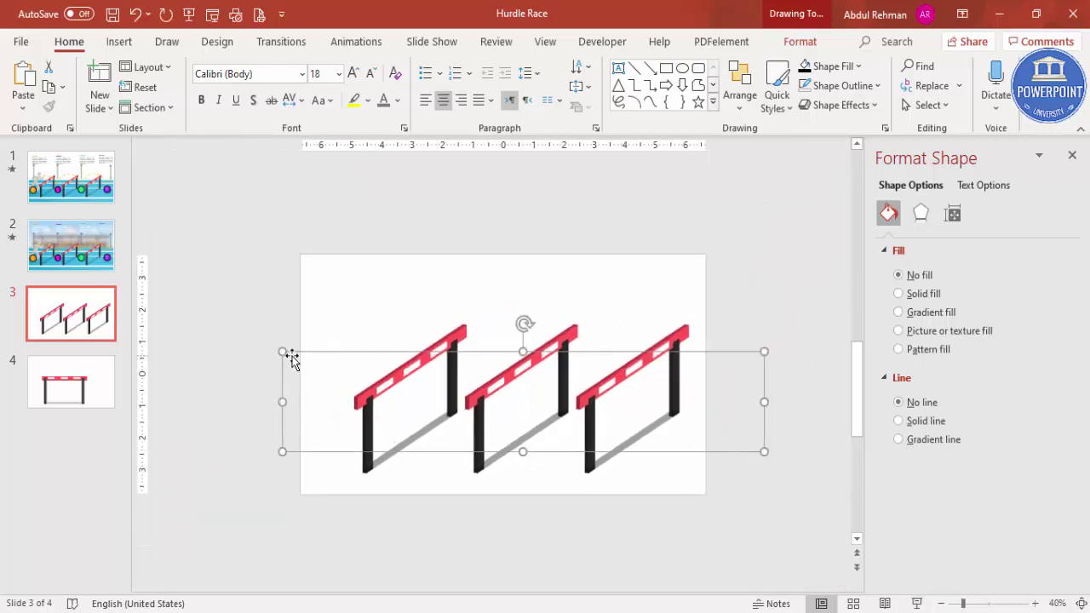
Shrink the hurdle group slightly, then ungroup it into separate hurdles.
{"action": "left_click_drag", "start_coordinate": [282, 351], "coordinate": [366, 368]}
{"action": "left_click_drag", "start_coordinate": [565, 370], "coordinate": [565, 380]}
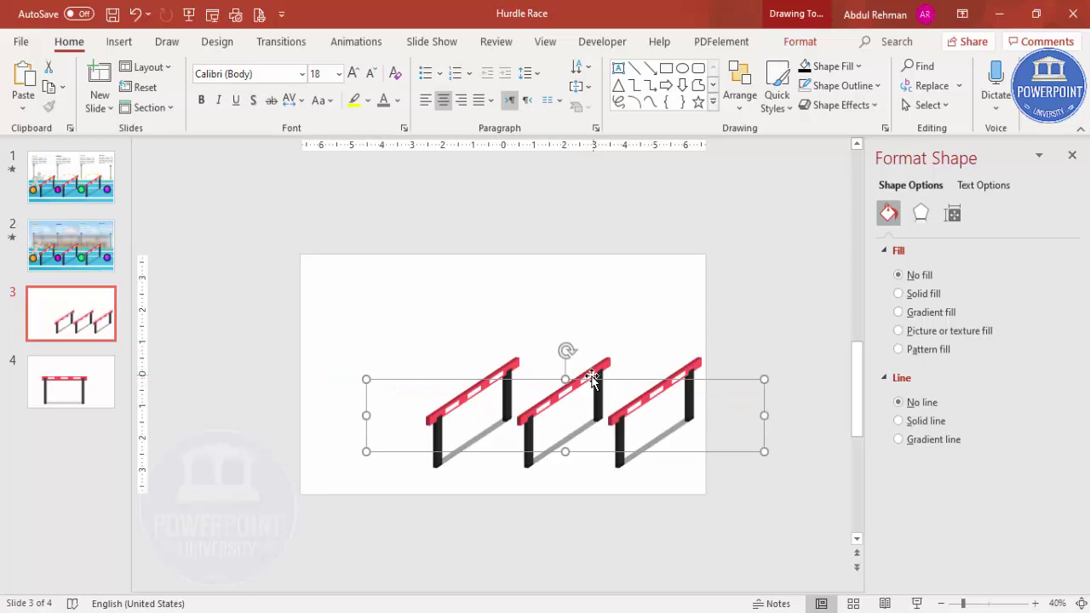
{"action": "right_click", "coordinate": [665, 385]}
{"action": "mouse_move", "coordinate": [740, 169]}
{"action": "left_click", "coordinate": [824, 223]}
{"action": "left_click", "coordinate": [799, 323]}
Move the left, middle and right hurdles leftward to widen and even the gaps.
{"action": "left_click", "coordinate": [511, 362]}
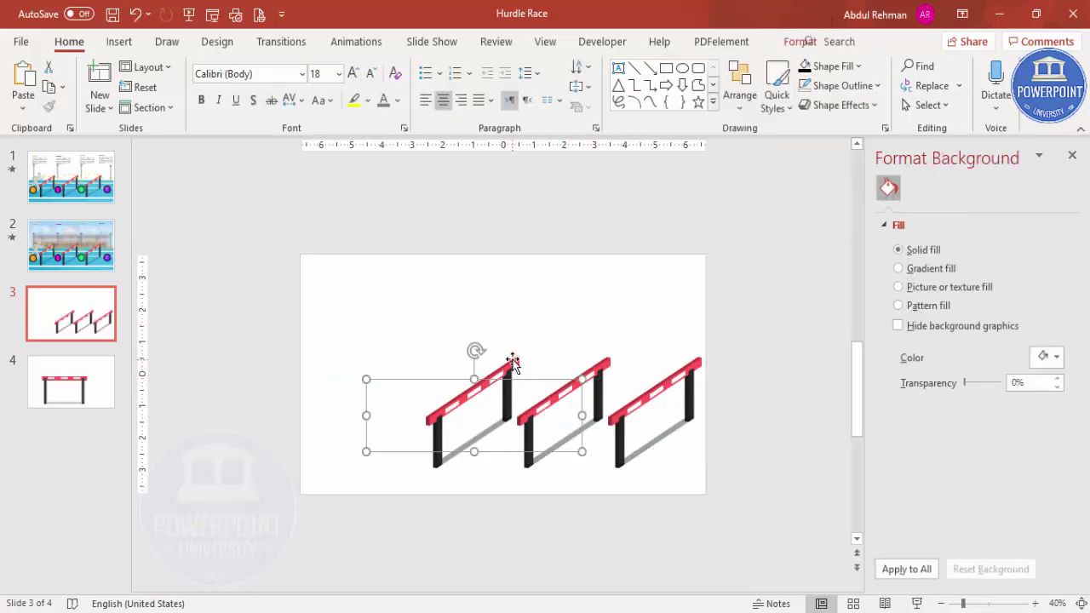
{"action": "left_click_drag", "start_coordinate": [508, 380], "coordinate": [424, 373]}
{"action": "left_click", "coordinate": [609, 386]}
{"action": "left_click", "coordinate": [611, 369]}
{"action": "left_click_drag", "start_coordinate": [604, 370], "coordinate": [554, 378]}
{"action": "left_click", "coordinate": [692, 374]}
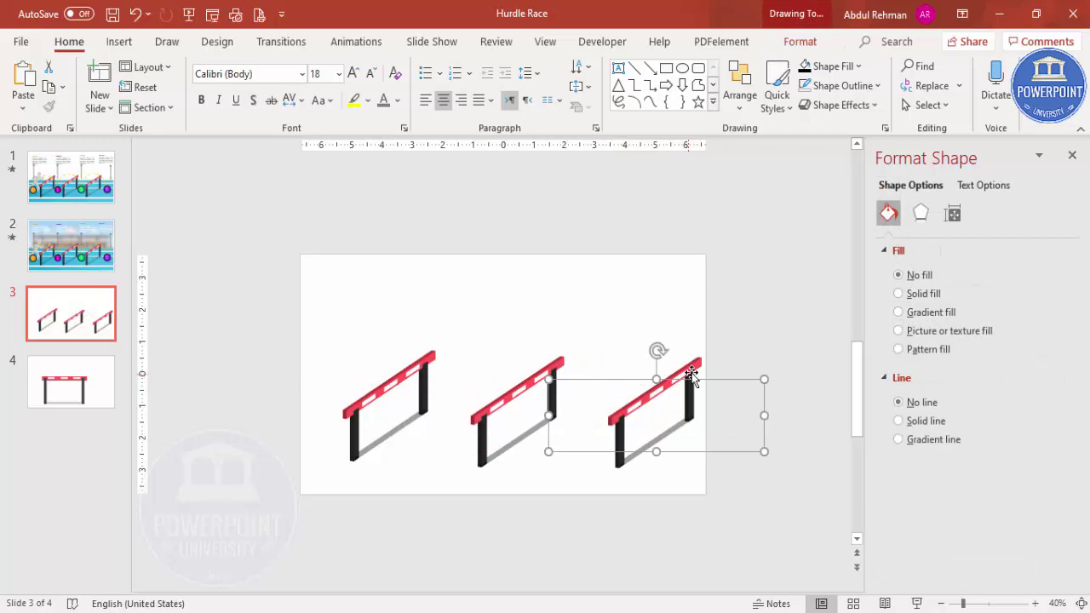
{"action": "left_click_drag", "start_coordinate": [706, 381], "coordinate": [680, 376]}
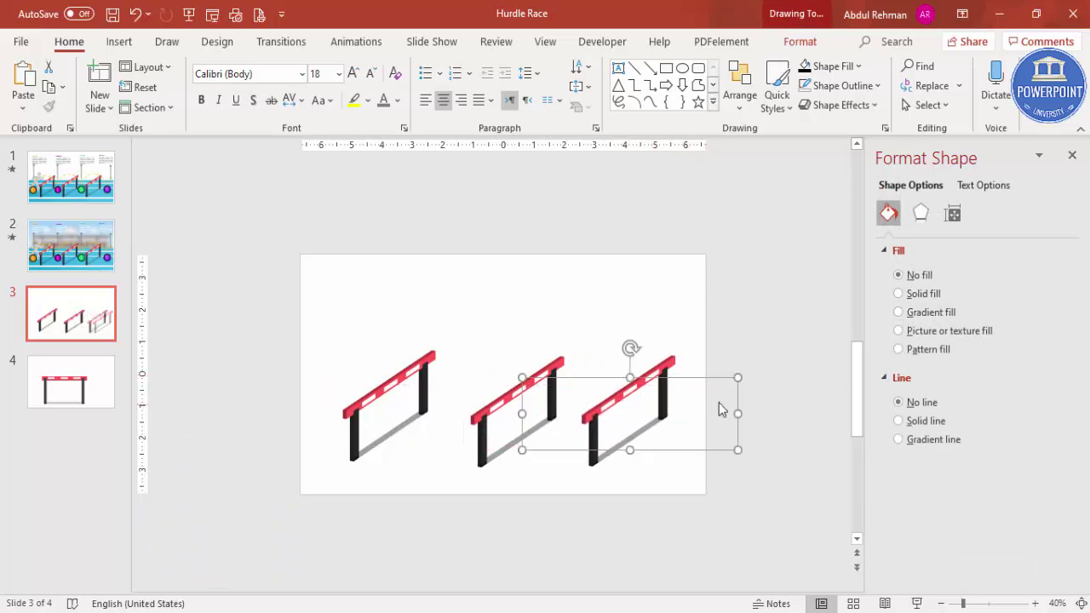
{"action": "left_click", "coordinate": [759, 321]}
{"action": "left_click", "coordinate": [1080, 603]}
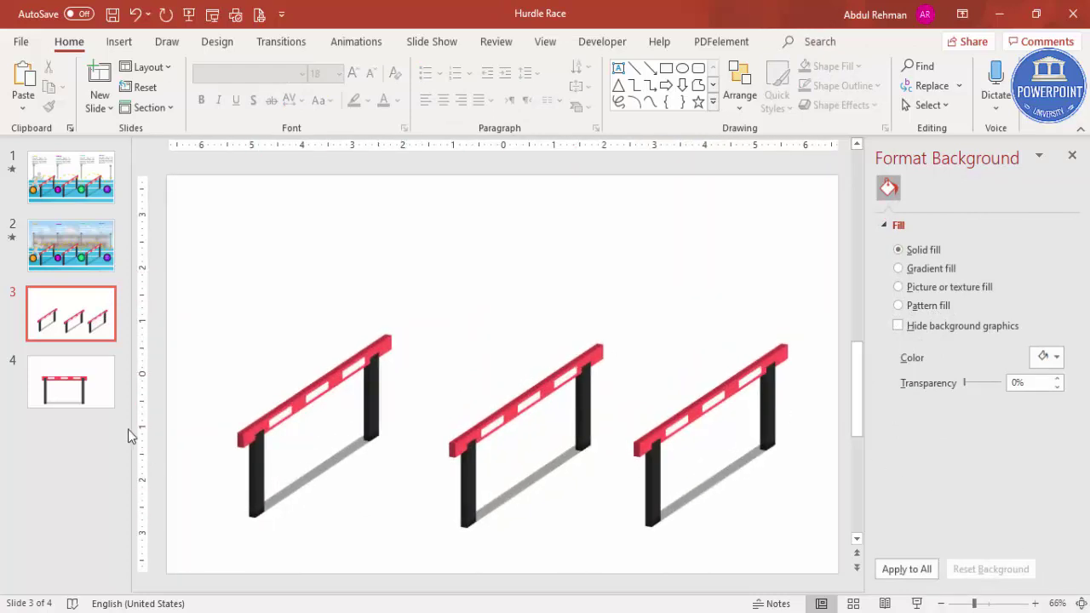
Draw an outline-free teal rectangle over the slide's lower half and send it to back.
{"action": "left_click", "coordinate": [119, 42]}
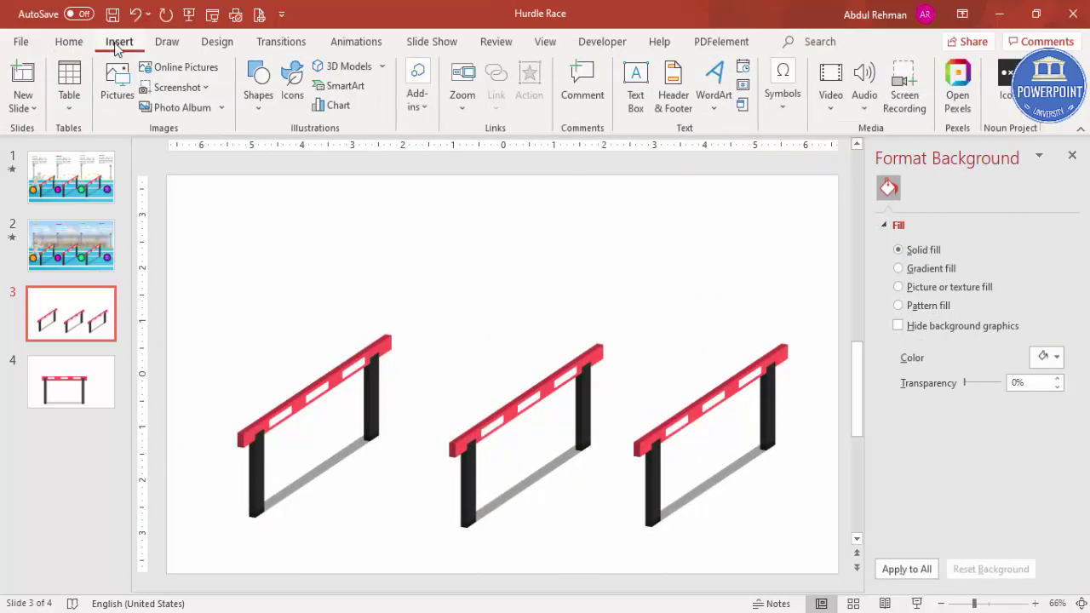
{"action": "left_click", "coordinate": [254, 111]}
{"action": "left_click", "coordinate": [252, 267]}
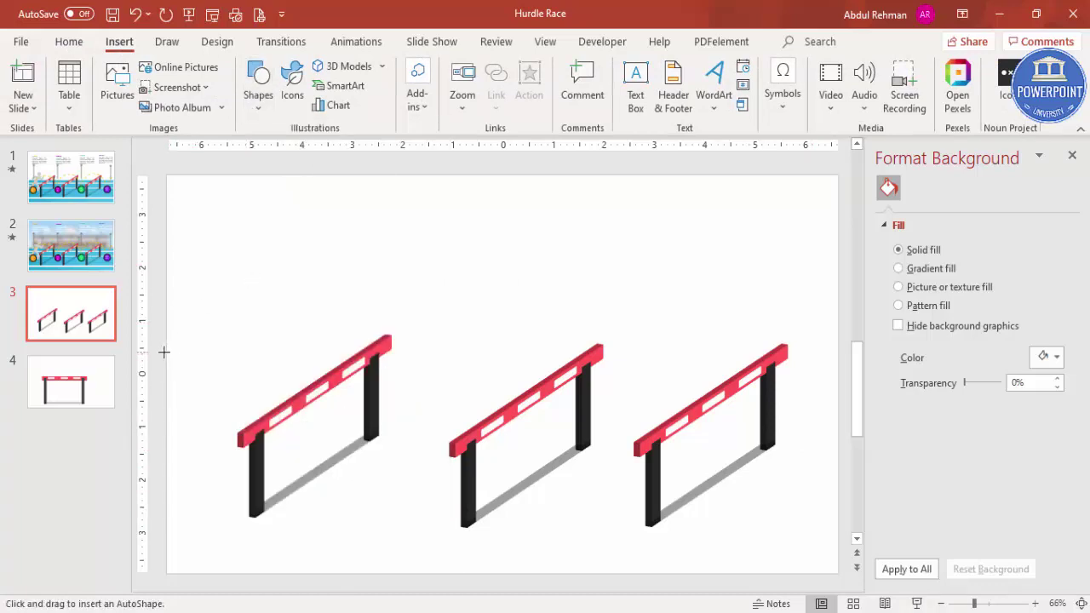
{"action": "left_click_drag", "start_coordinate": [167, 351], "coordinate": [839, 575]}
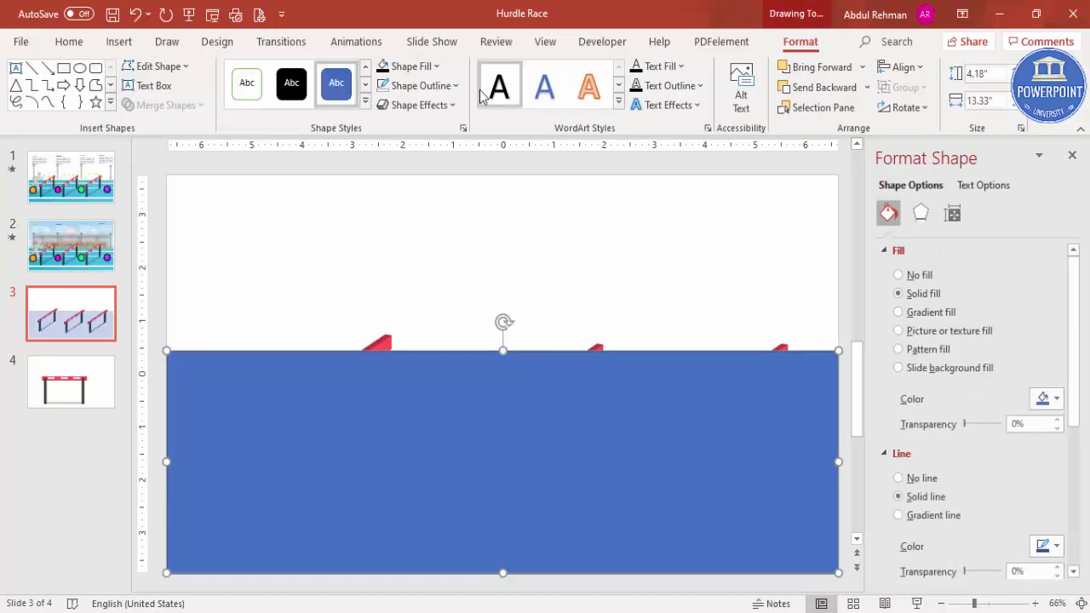
{"action": "left_click", "coordinate": [420, 85]}
{"action": "left_click", "coordinate": [428, 319]}
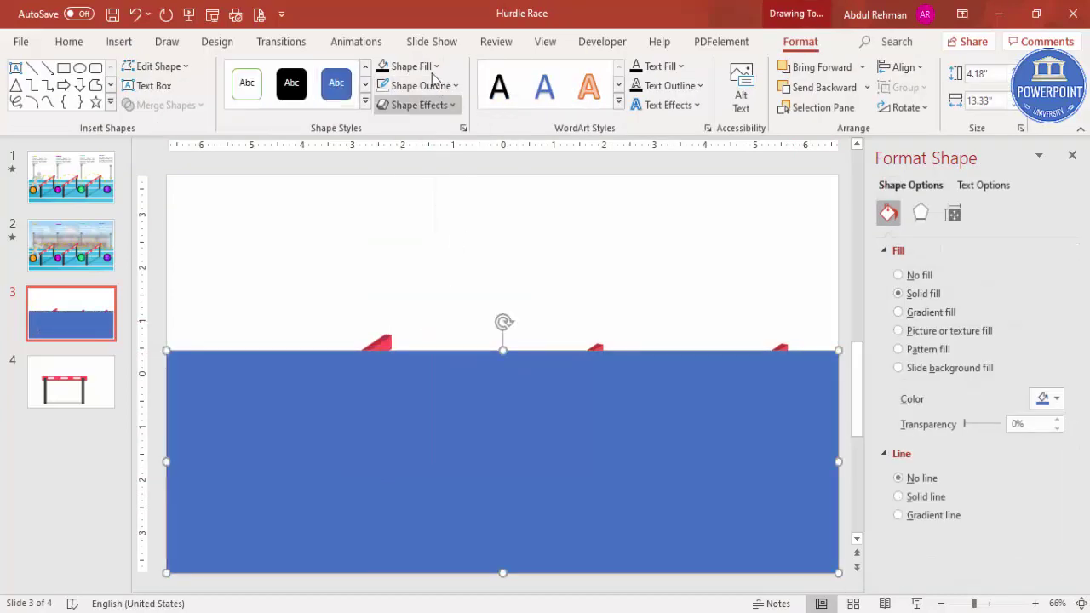
{"action": "left_click", "coordinate": [409, 65]}
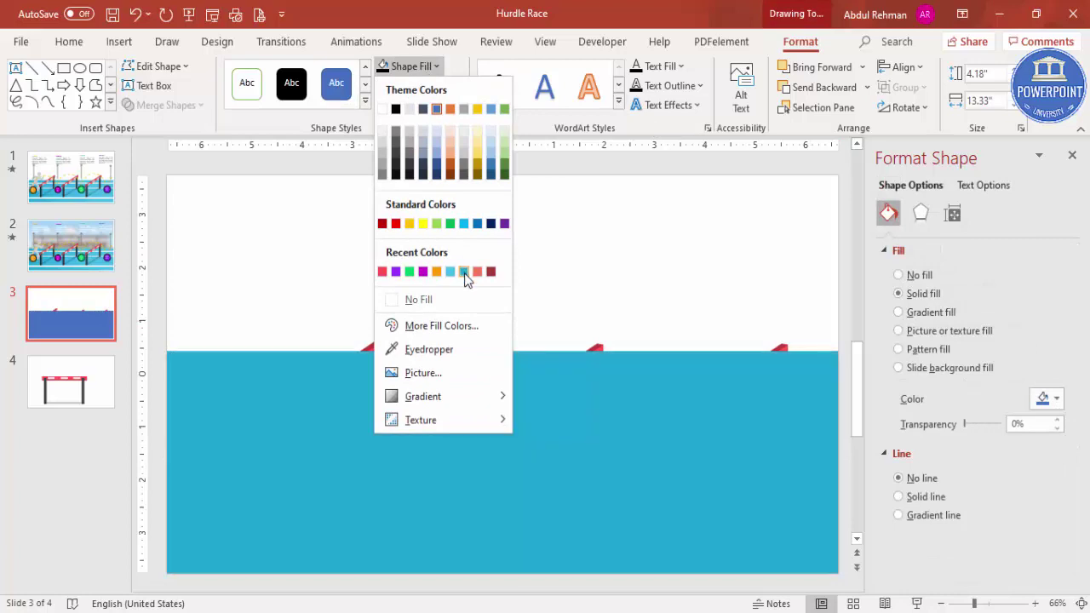
{"action": "left_click", "coordinate": [465, 272]}
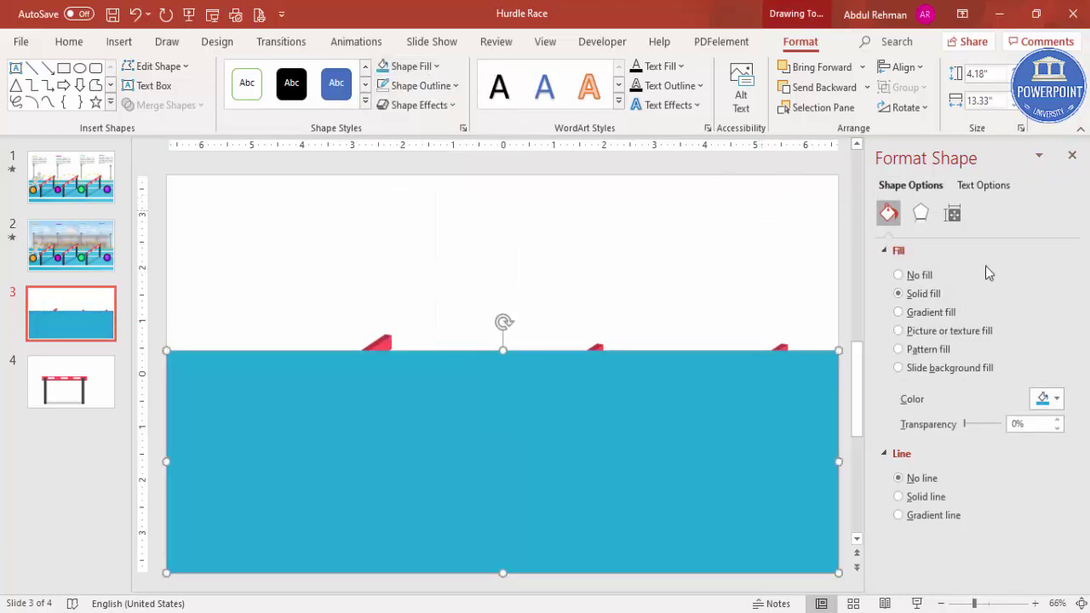
{"action": "left_click", "coordinate": [868, 88]}
{"action": "left_click", "coordinate": [827, 134]}
{"action": "left_click", "coordinate": [629, 245]}
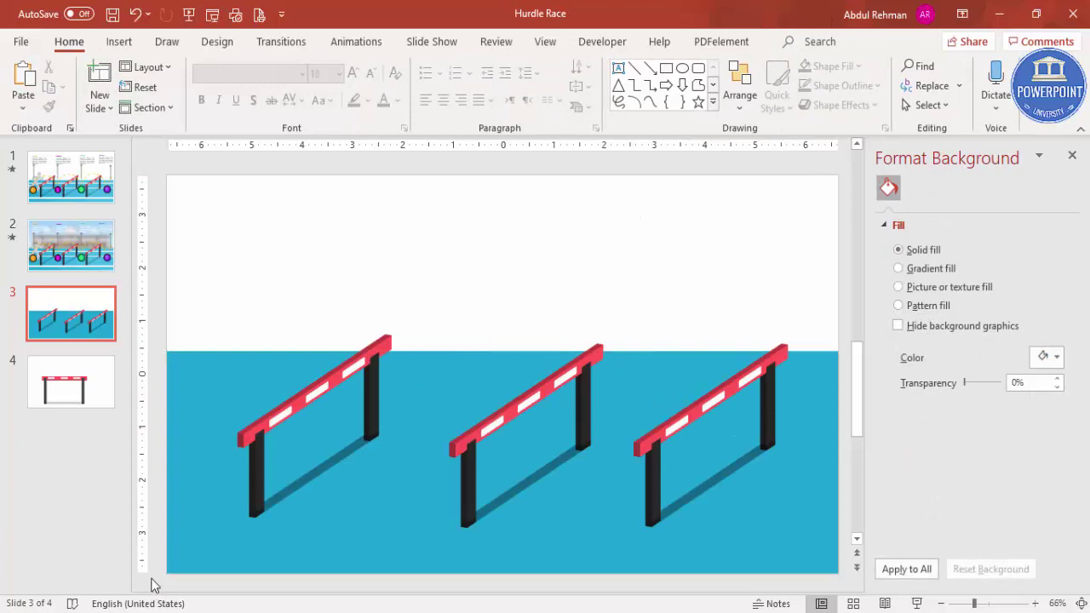
Draw a thin rectangle bar along the bottom of the teal track.
{"action": "left_click", "coordinate": [138, 48]}
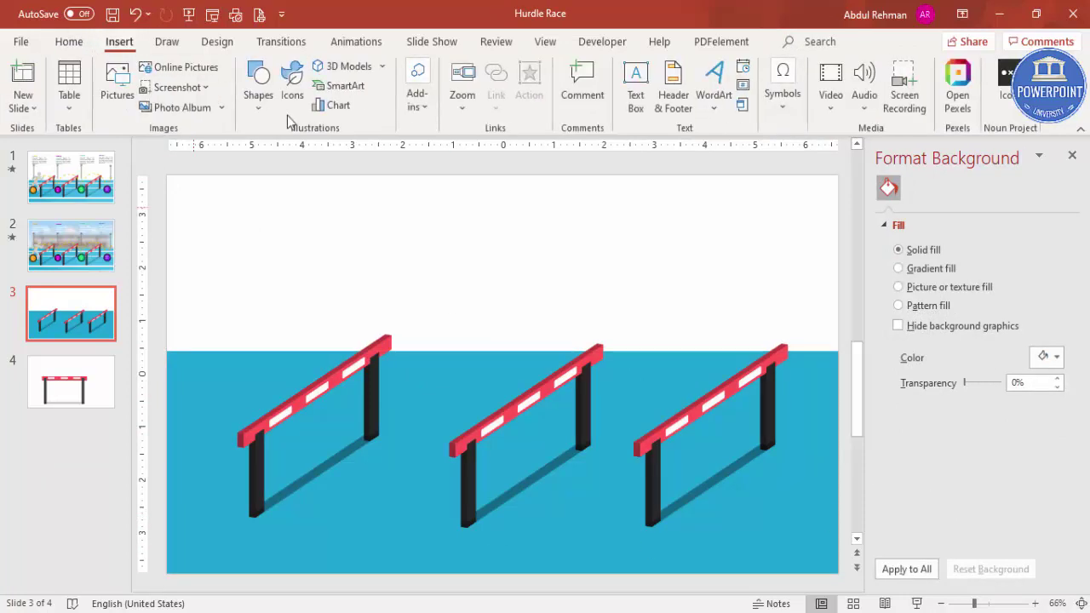
{"action": "left_click", "coordinate": [259, 109]}
{"action": "left_click", "coordinate": [253, 268]}
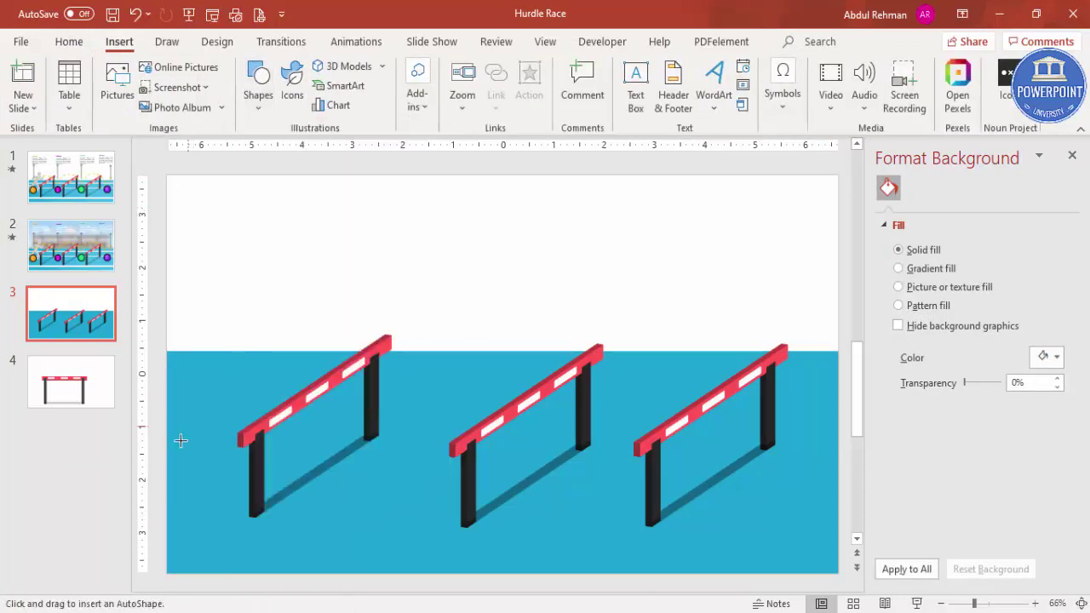
{"action": "left_click_drag", "start_coordinate": [167, 516], "coordinate": [838, 530]}
{"action": "left_click_drag", "start_coordinate": [760, 525], "coordinate": [763, 529]}
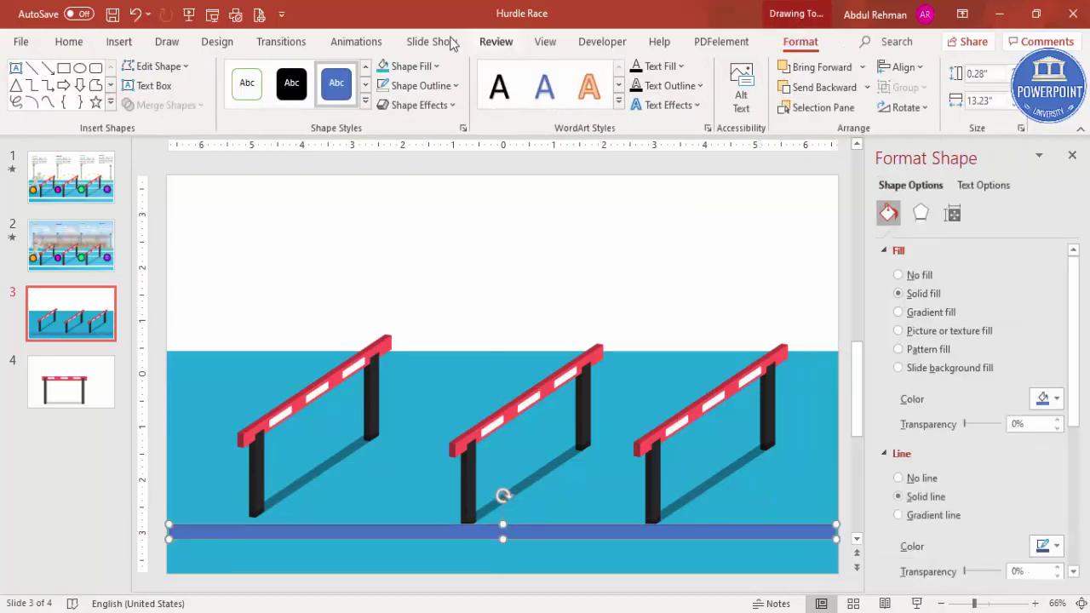
Make the bar white with no outline and place a copy higher, through the hurdles.
{"action": "left_click", "coordinate": [418, 86]}
{"action": "left_click", "coordinate": [426, 319]}
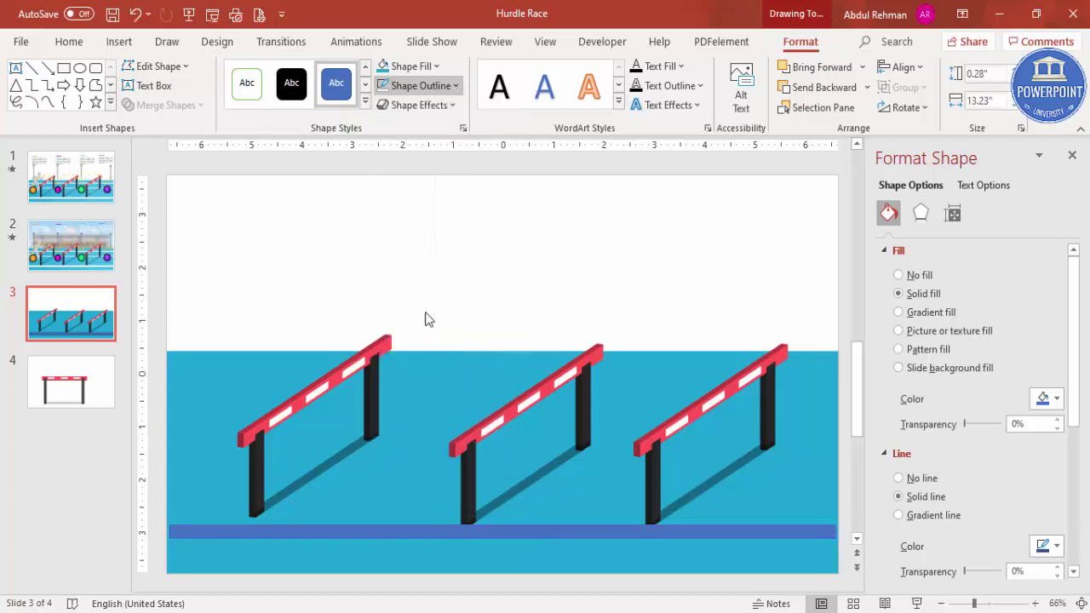
{"action": "left_click", "coordinate": [407, 67]}
{"action": "left_click", "coordinate": [382, 109]}
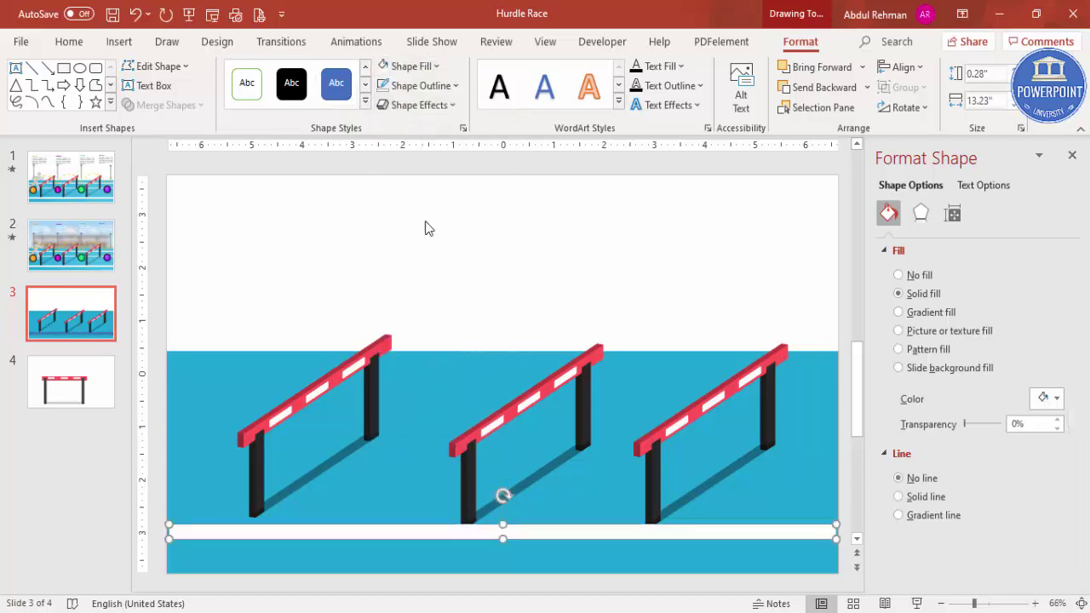
{"action": "left_click_drag", "start_coordinate": [534, 538], "coordinate": [501, 440]}
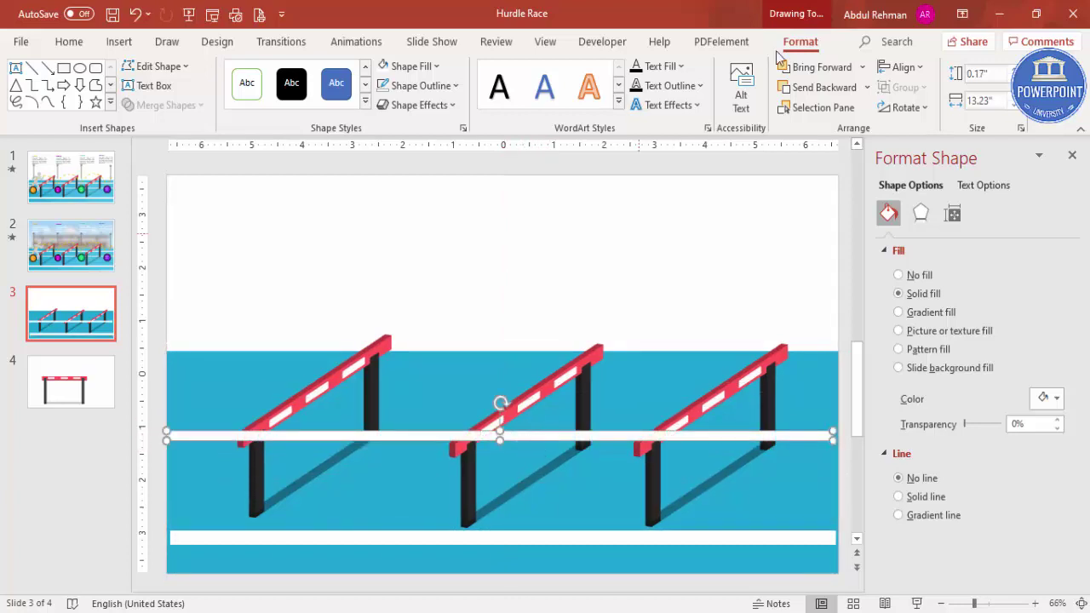
Send the white line behind the middle hurdle and copy it higher up the track.
{"action": "left_click", "coordinate": [807, 89]}
{"action": "left_click", "coordinate": [807, 89]}
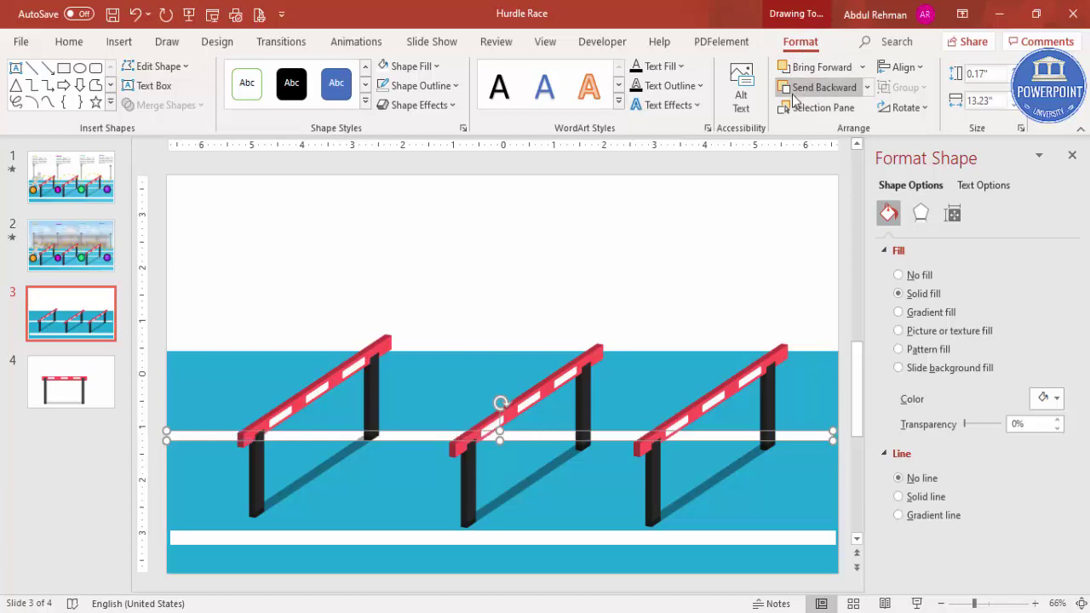
{"action": "left_click", "coordinate": [542, 207]}
{"action": "left_click", "coordinate": [403, 439]}
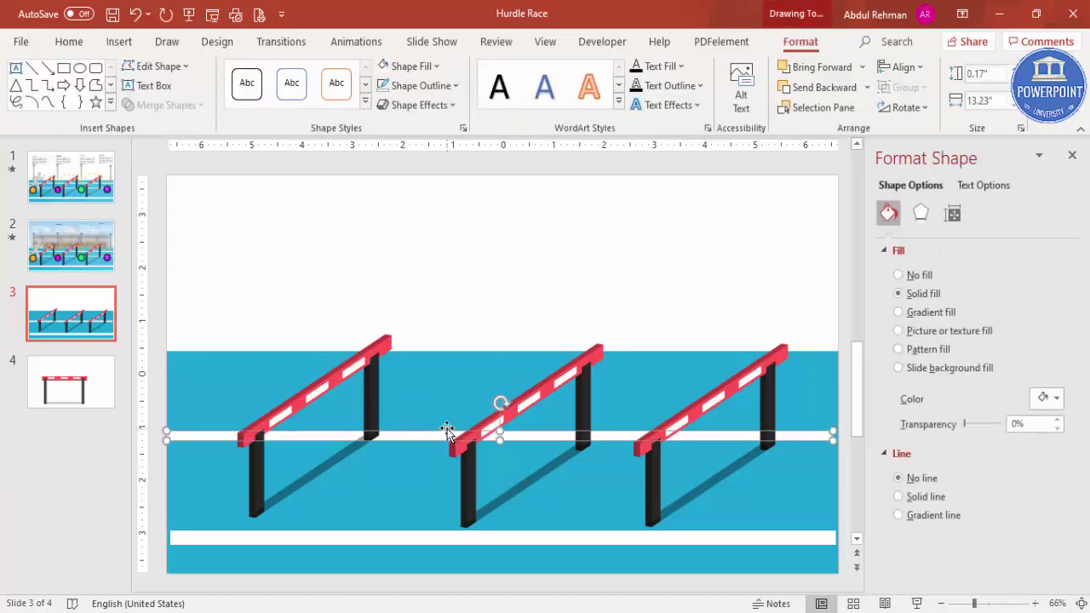
{"action": "left_click_drag", "start_coordinate": [415, 442], "coordinate": [414, 384]}
Stretch the bottom and middle white lines to the slide's right edge and thin the middle line.
{"action": "left_click", "coordinate": [347, 434]}
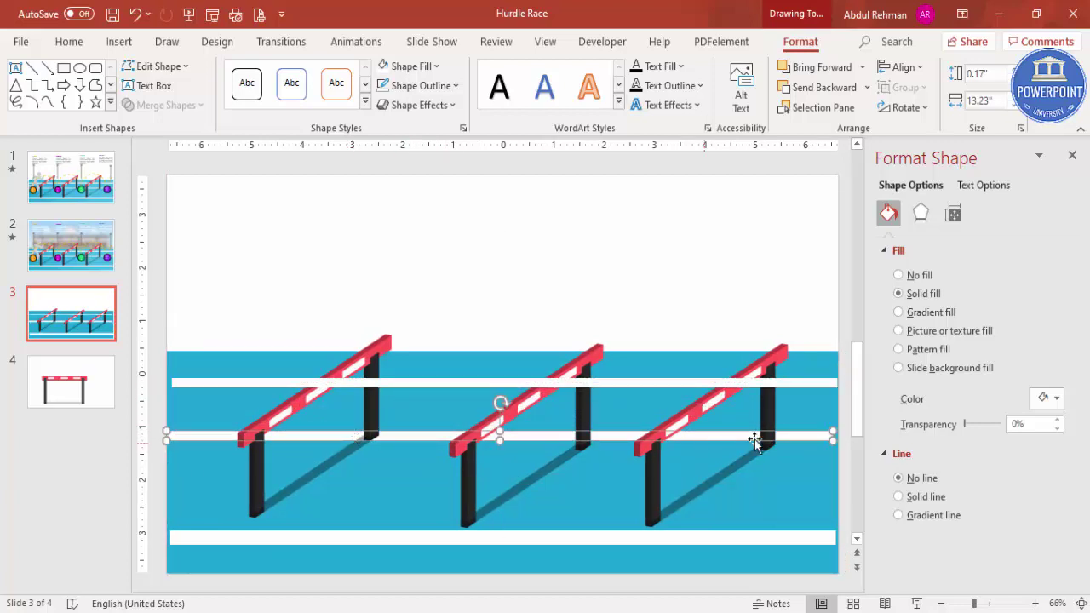
{"action": "left_click_drag", "start_coordinate": [832, 440], "coordinate": [835, 439]}
{"action": "left_click", "coordinate": [833, 540]}
{"action": "left_click_drag", "start_coordinate": [838, 545], "coordinate": [840, 546]}
{"action": "left_click", "coordinate": [833, 439]}
{"action": "left_click_drag", "start_coordinate": [835, 440], "coordinate": [839, 446]}
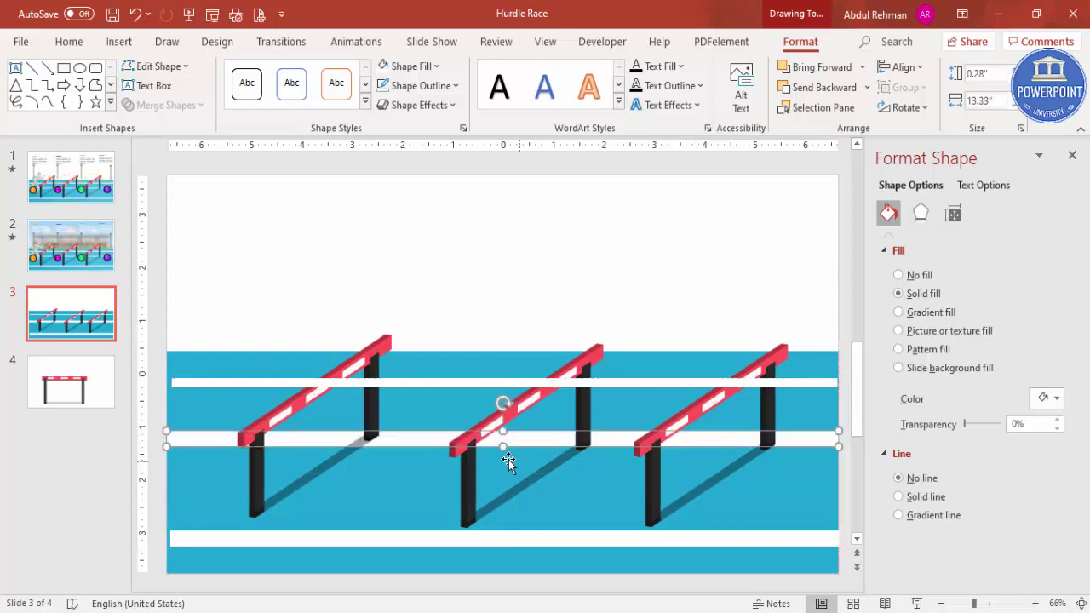
{"action": "left_click_drag", "start_coordinate": [503, 447], "coordinate": [505, 440]}
Thin the upper white line, align it with the others, and send it behind the left hurdle.
{"action": "left_click", "coordinate": [488, 384]}
{"action": "left_click_drag", "start_coordinate": [505, 385], "coordinate": [505, 382]}
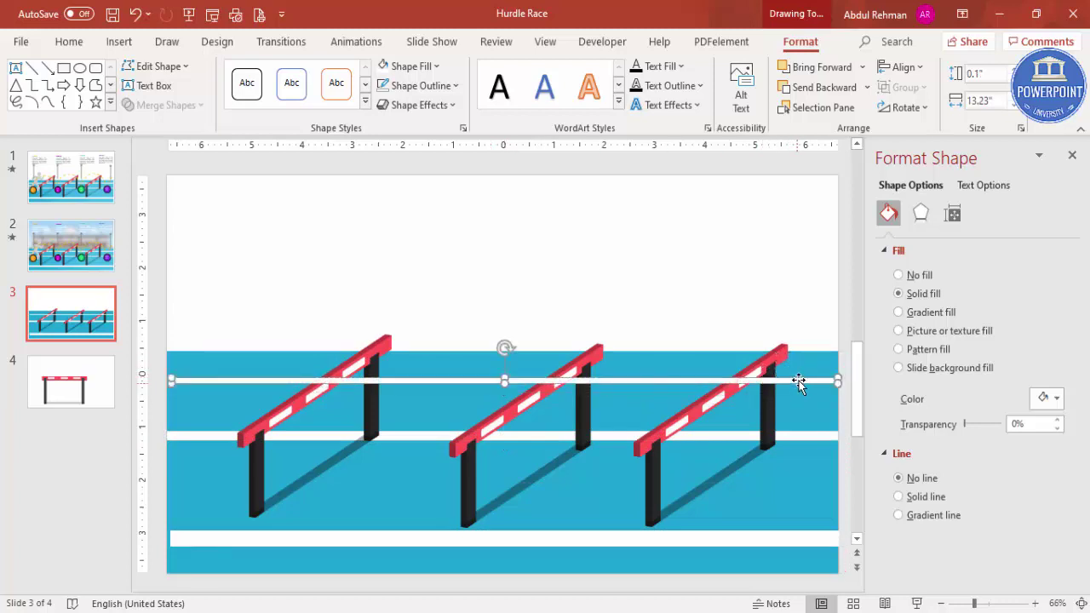
{"action": "left_click_drag", "start_coordinate": [799, 381], "coordinate": [840, 383]}
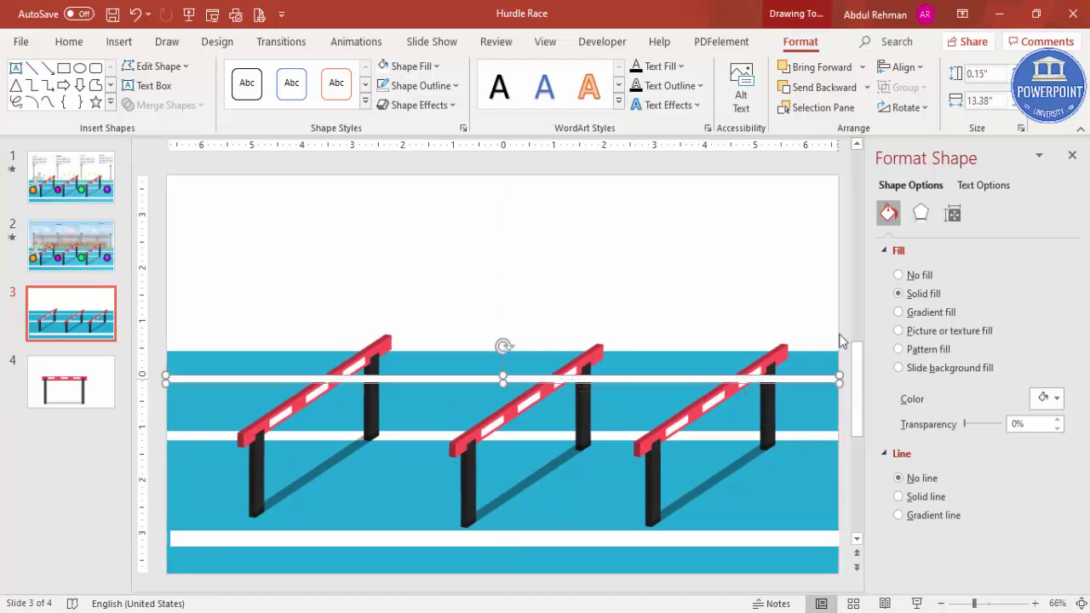
{"action": "left_click", "coordinate": [816, 89]}
{"action": "left_click", "coordinate": [816, 88]}
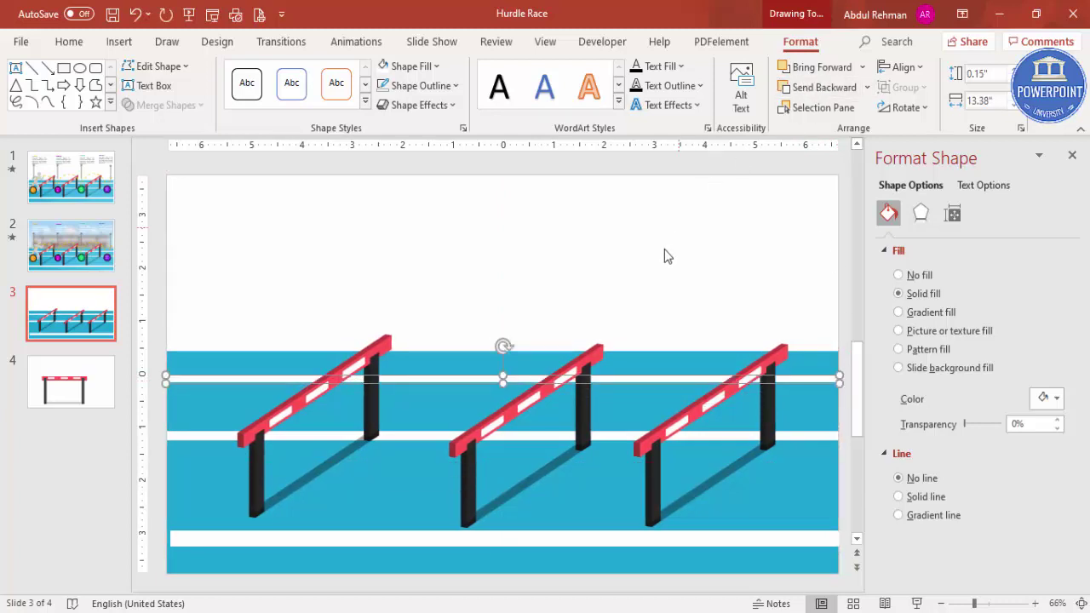
{"action": "left_click", "coordinate": [403, 255]}
{"action": "left_click", "coordinate": [560, 388]}
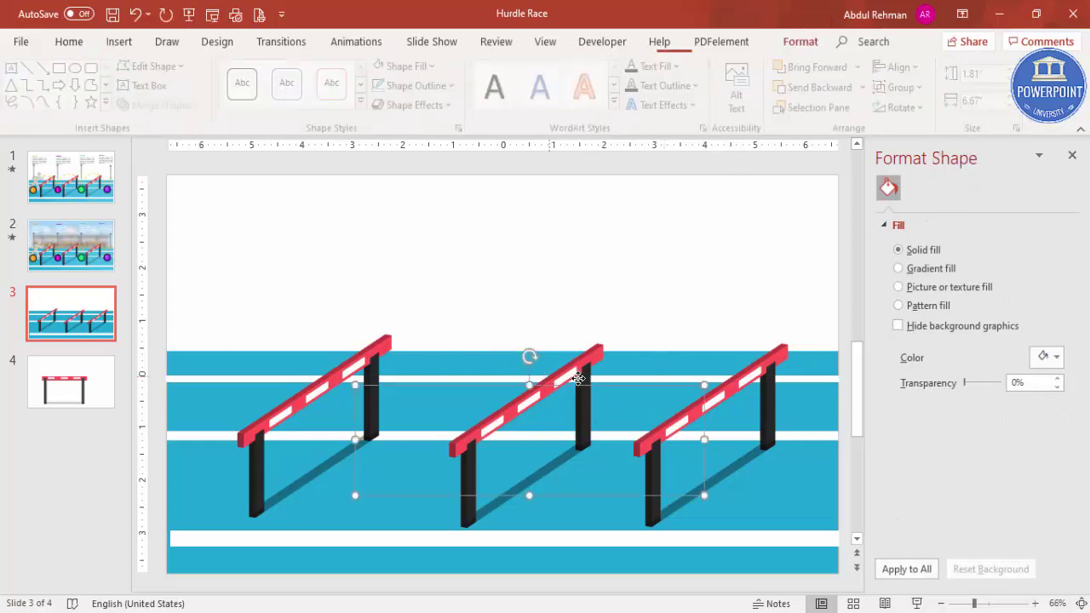
Move the middle hurdle slightly left to even the gaps between hurdles.
{"action": "right_click", "coordinate": [518, 383]}
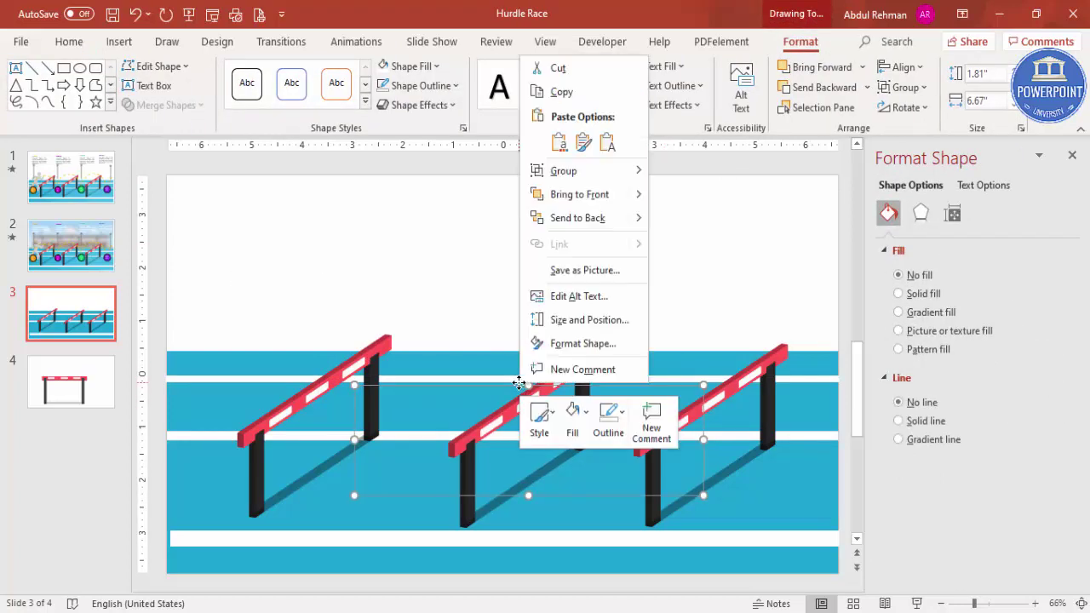
{"action": "key", "text": "Escape"}
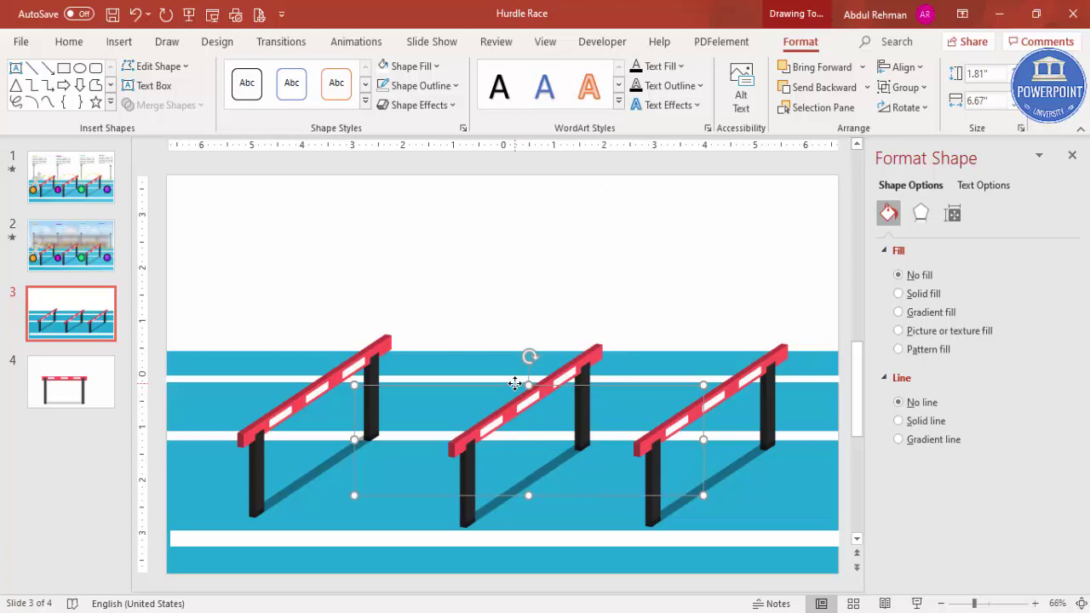
{"action": "right_click", "coordinate": [516, 383]}
{"action": "key", "text": "Escape"}
{"action": "left_click_drag", "start_coordinate": [501, 388], "coordinate": [493, 385]}
{"action": "left_click", "coordinate": [428, 245]}
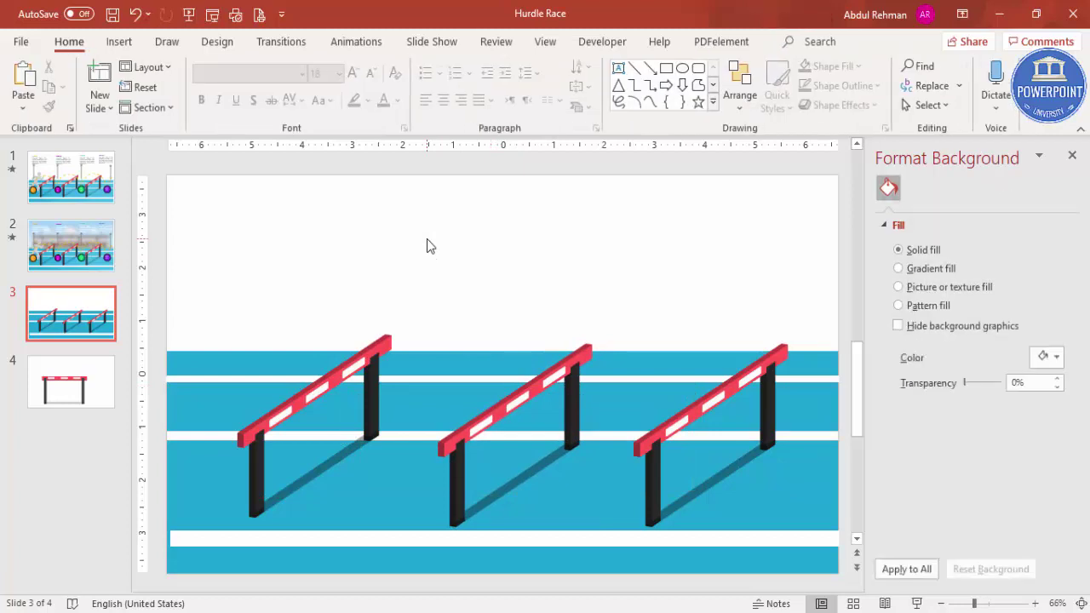
Choose the Oval shape from the Insert shapes gallery.
{"action": "left_click", "coordinate": [119, 43]}
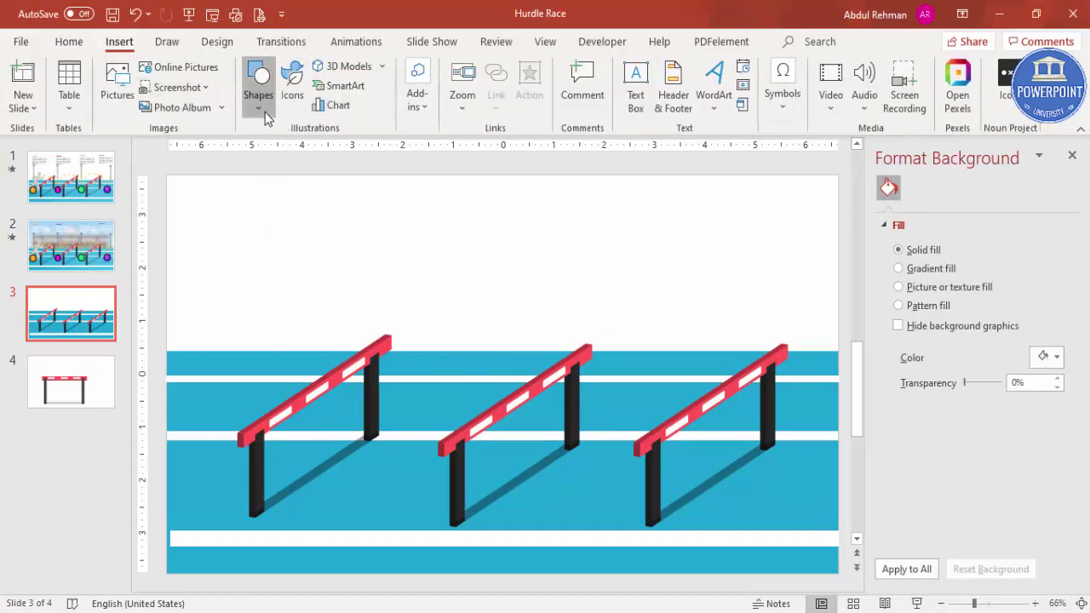
{"action": "left_click", "coordinate": [264, 113]}
{"action": "left_click", "coordinate": [267, 329]}
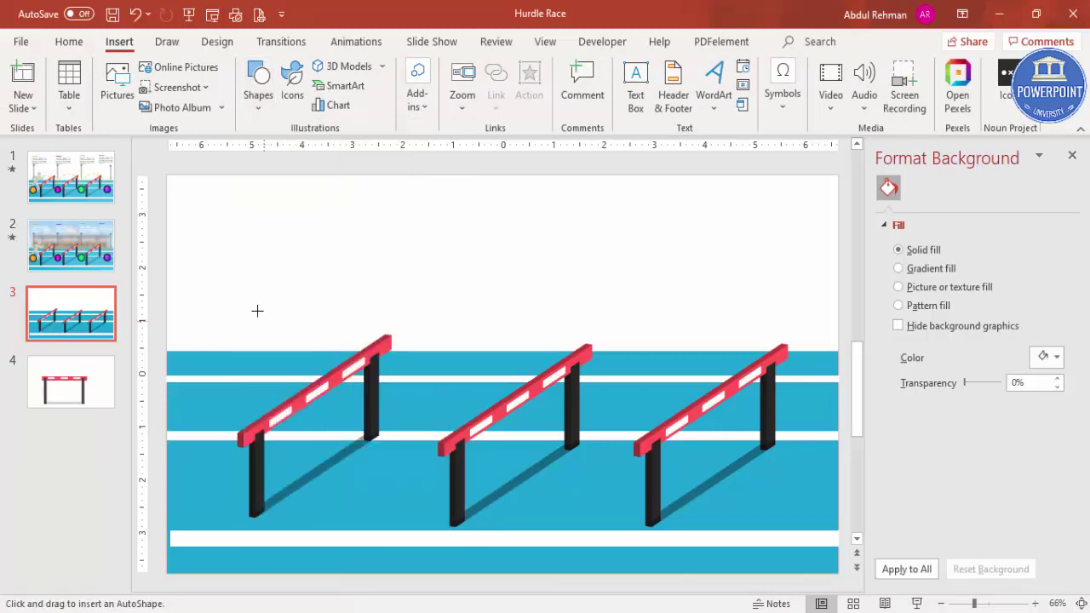